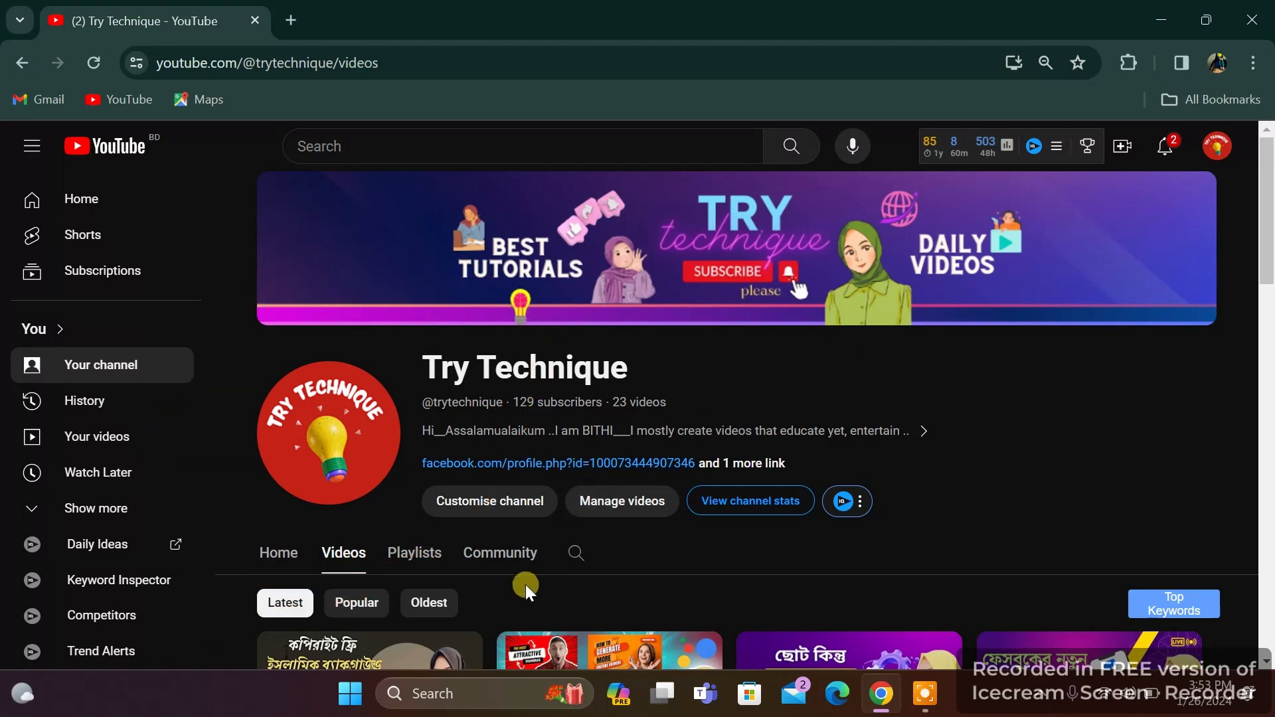
Open the branding settings in the Try Technique channel's customisation page
click(502, 507)
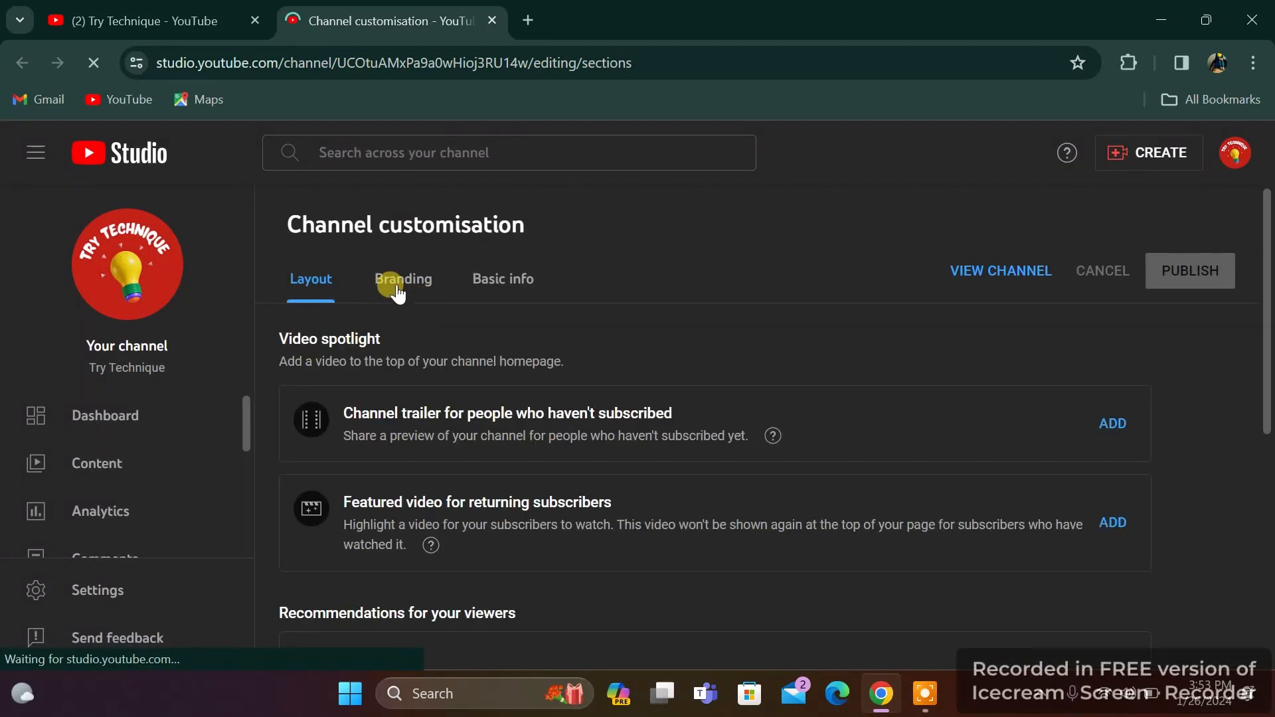
click(403, 282)
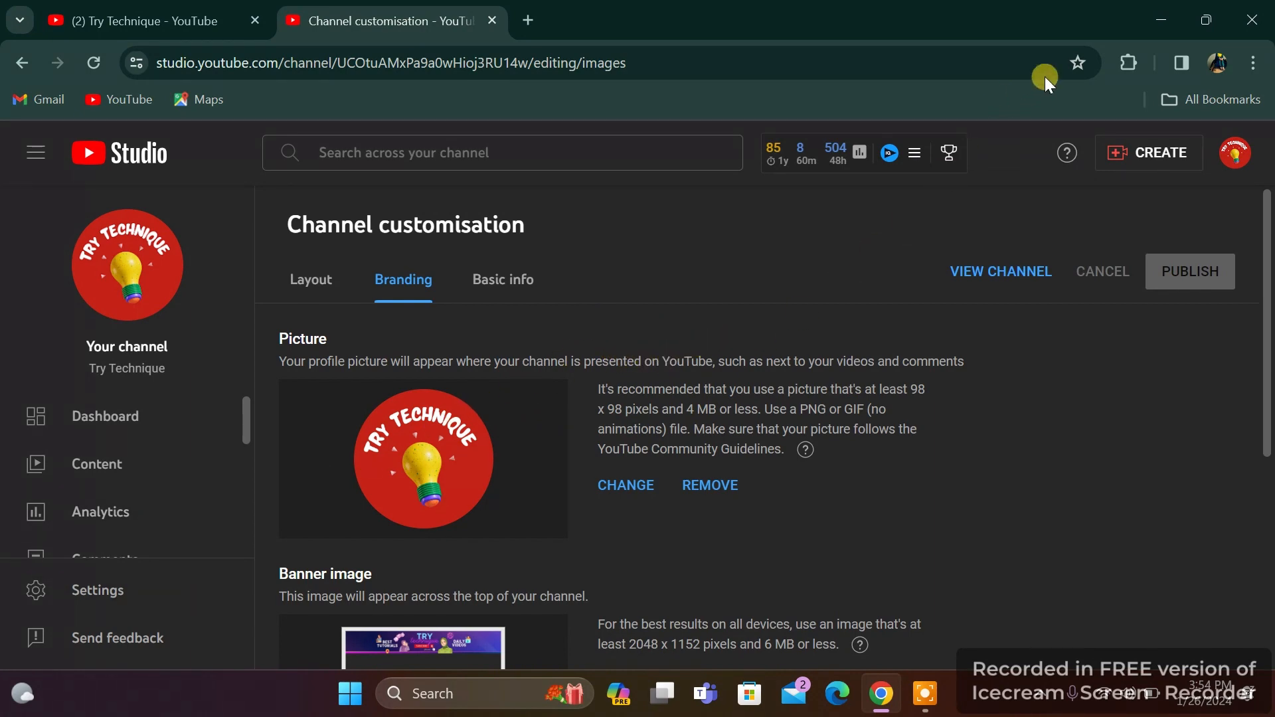
Open a new browser window, search for "canva" and go to the Canva website
click(1154, 22)
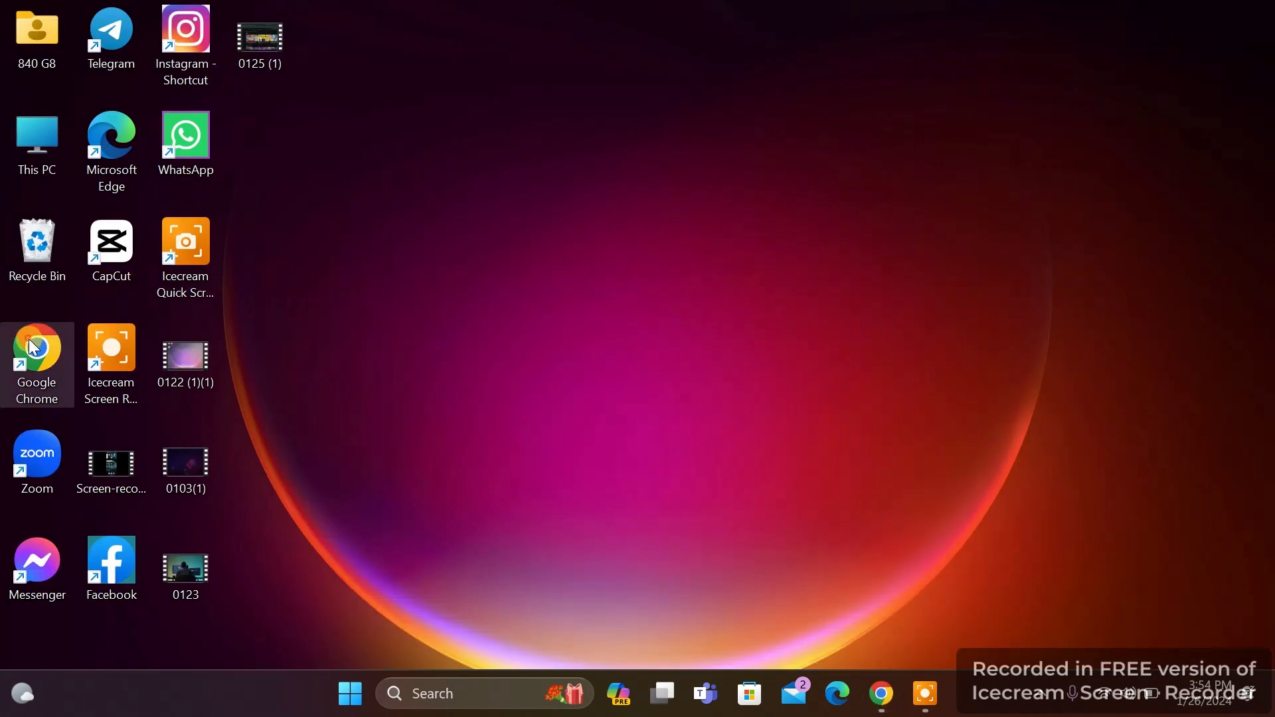
double_click(33, 347)
click(978, 270)
click(1134, 313)
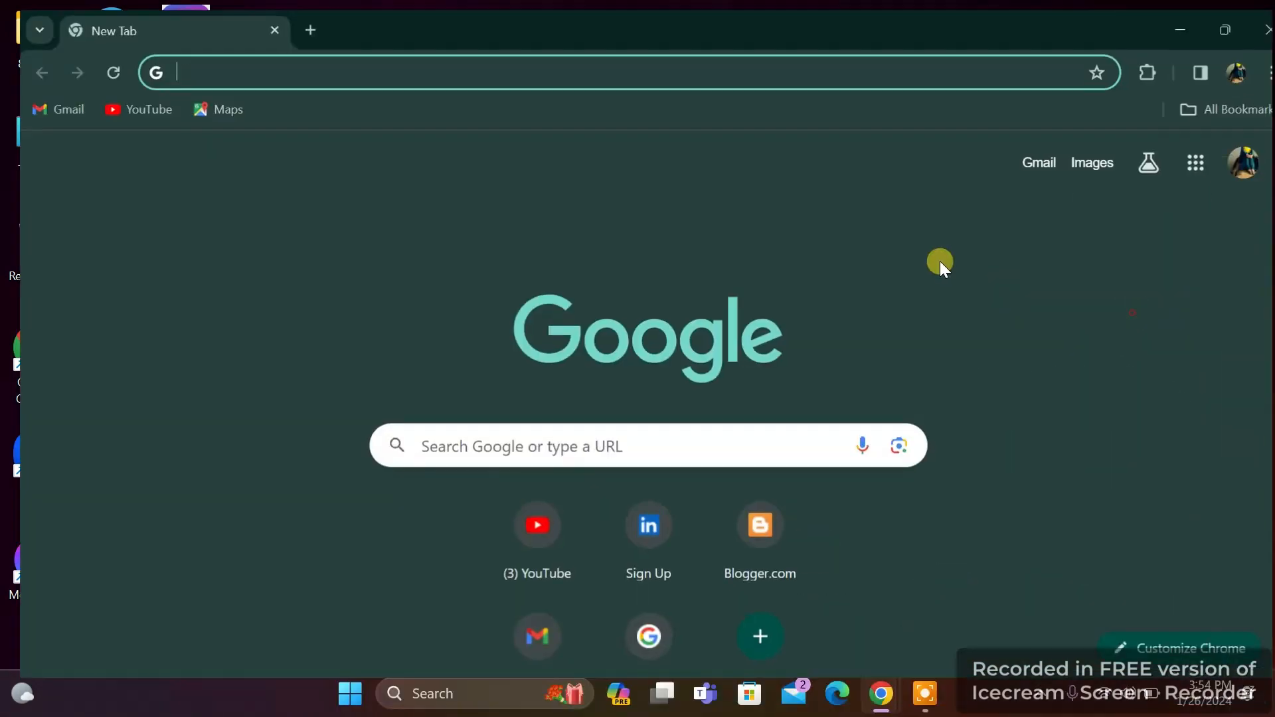
click(650, 48)
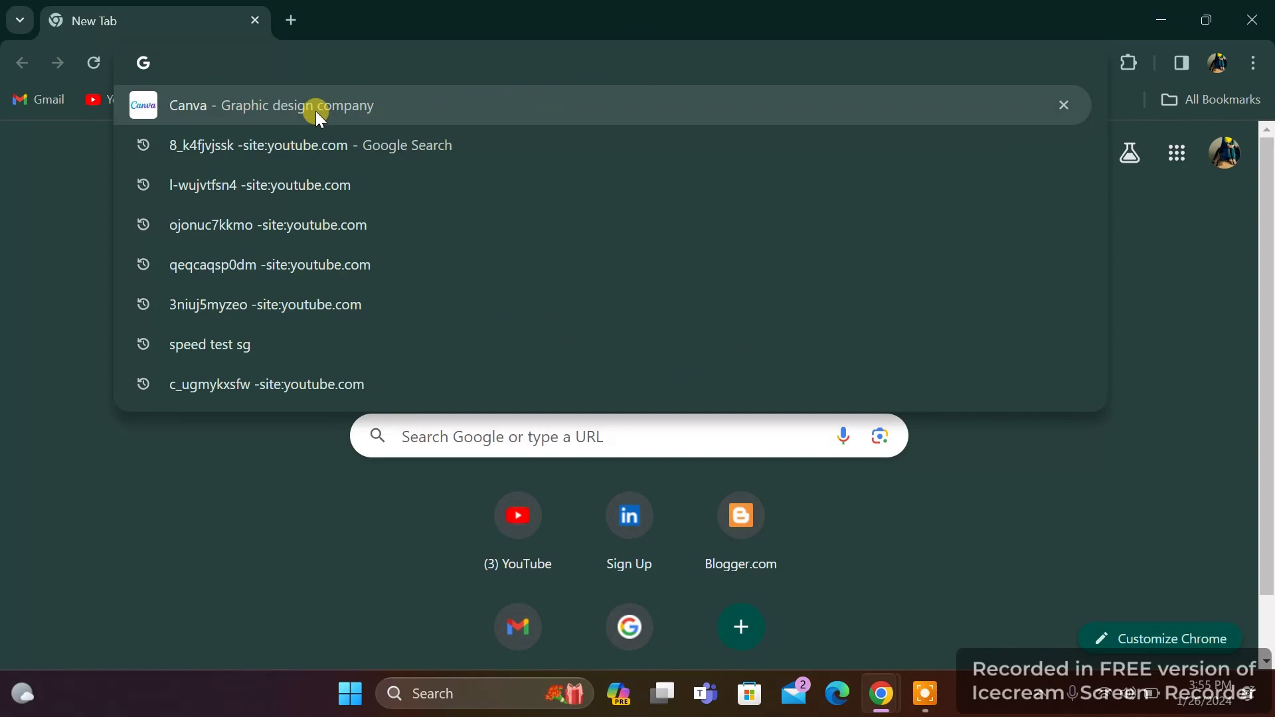
text(canva)
click(261, 144)
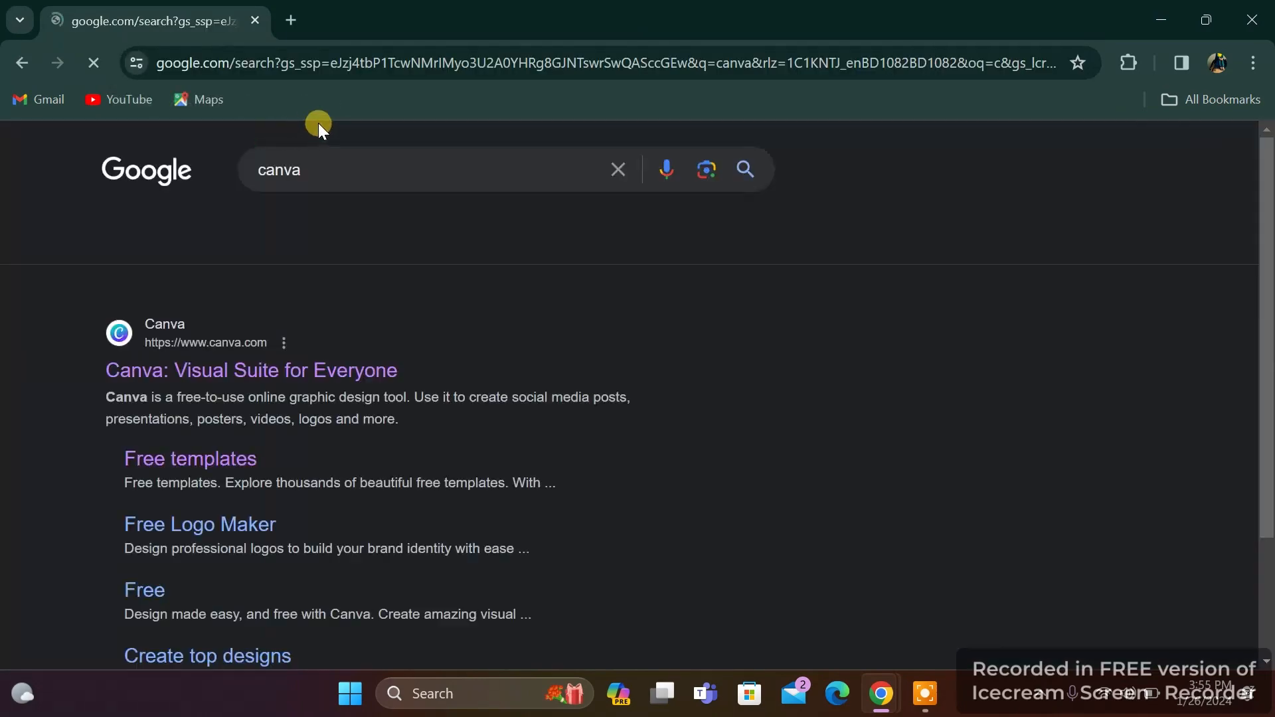
click(222, 369)
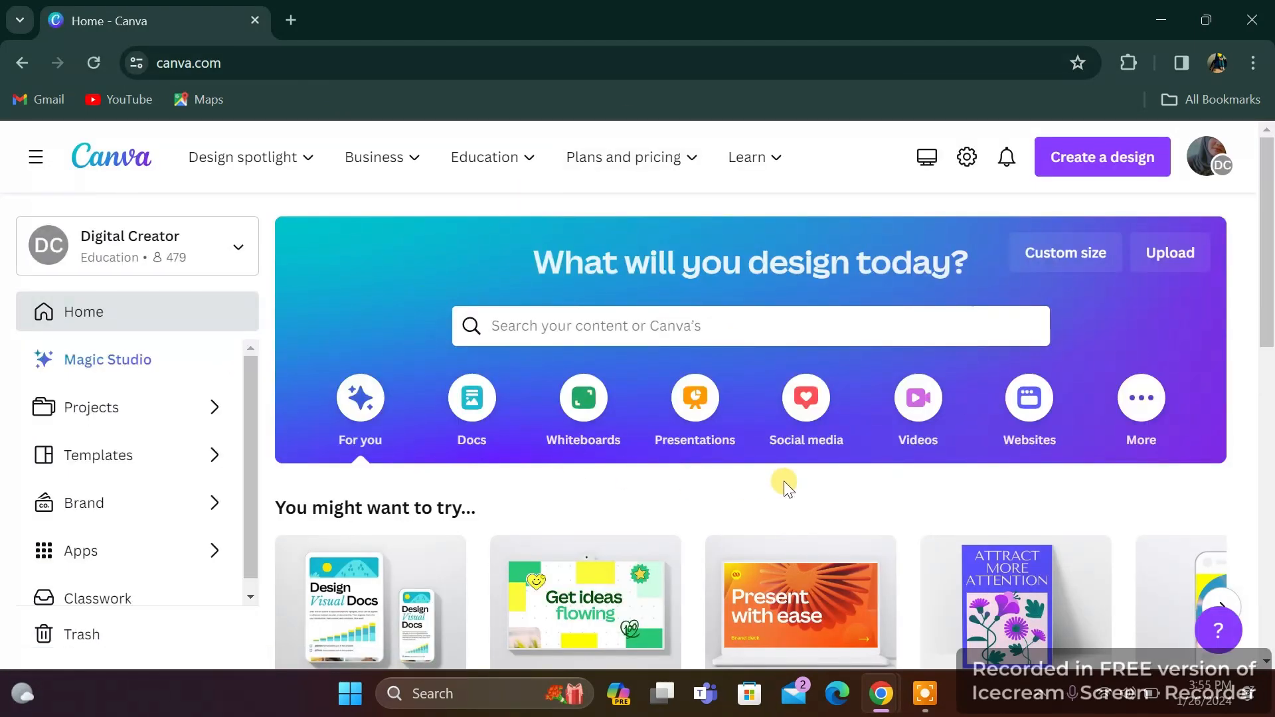
Search the Canva templates for "youtube channel logo" and look through the logo designs
click(666, 327)
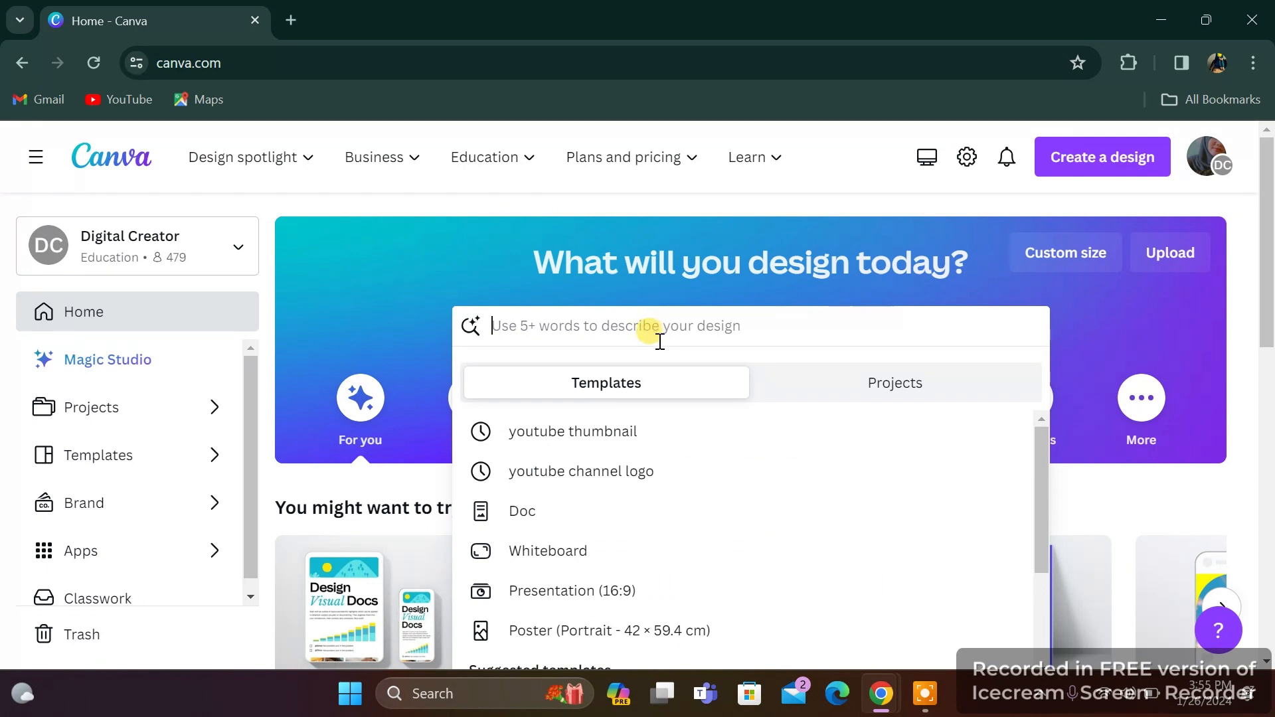
click(597, 480)
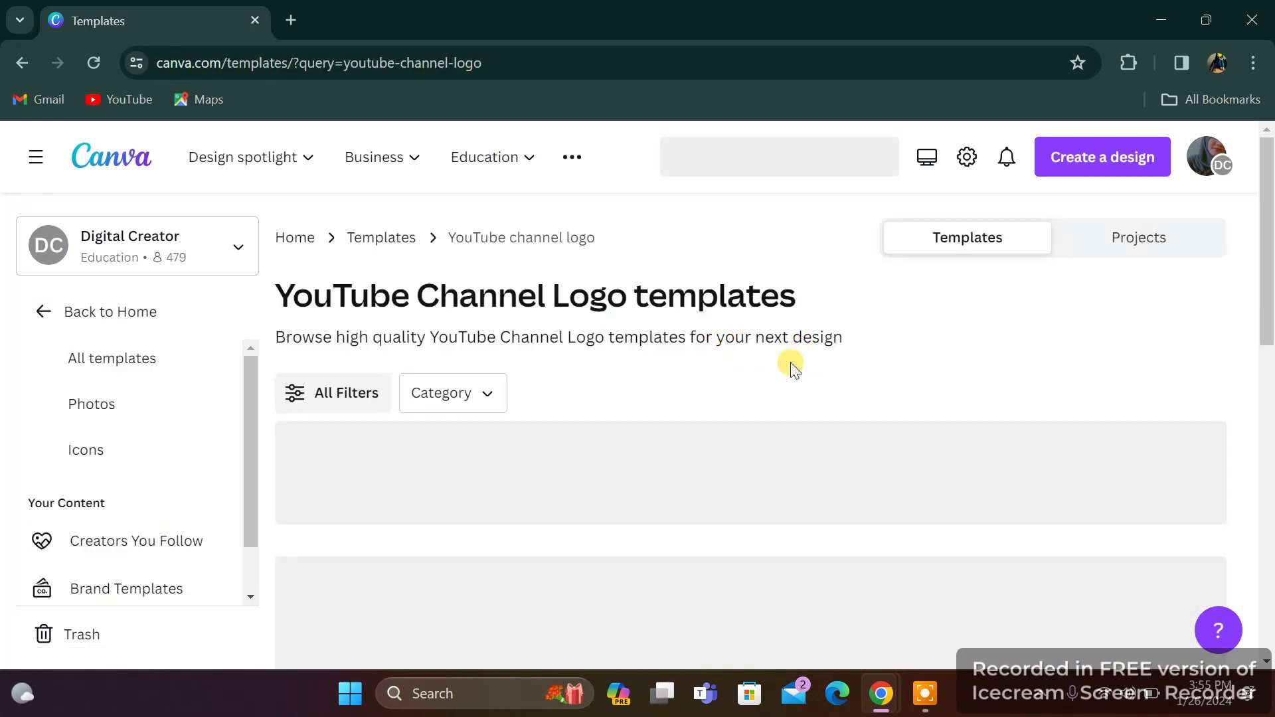
scroll(797, 431, down, 10)
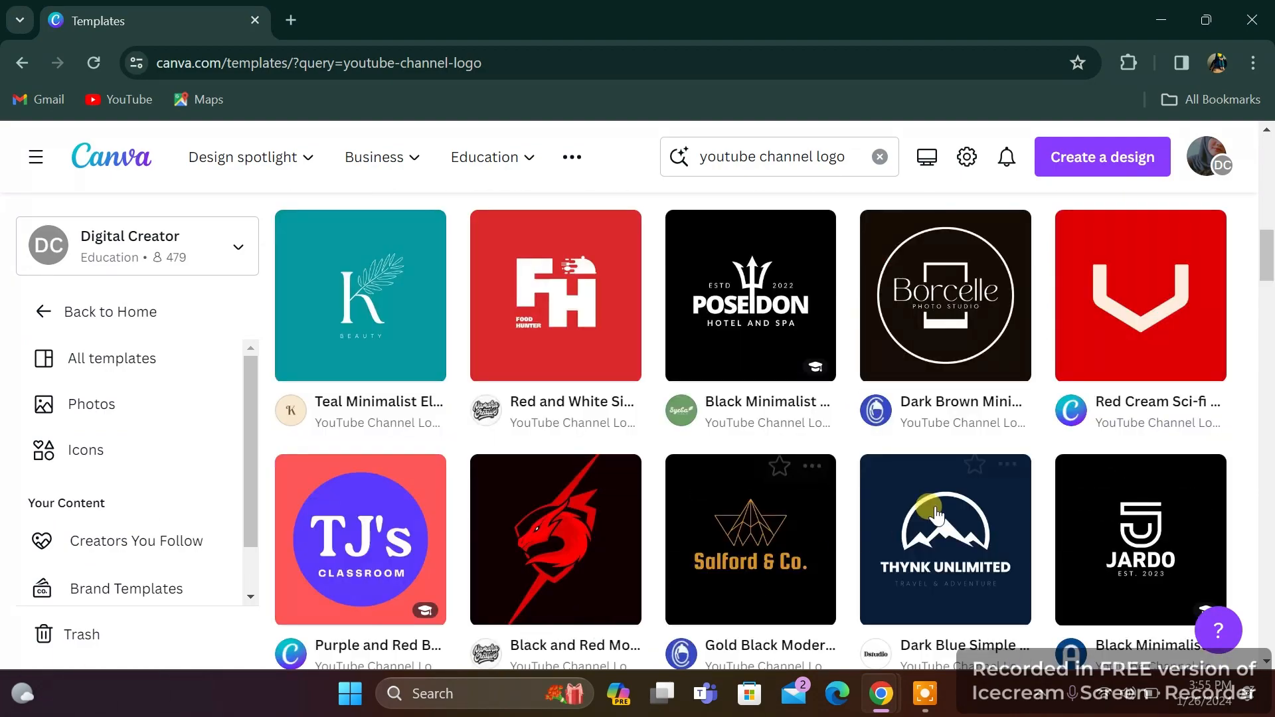
scroll(936, 515, up, 10)
scroll(905, 512, down, 7)
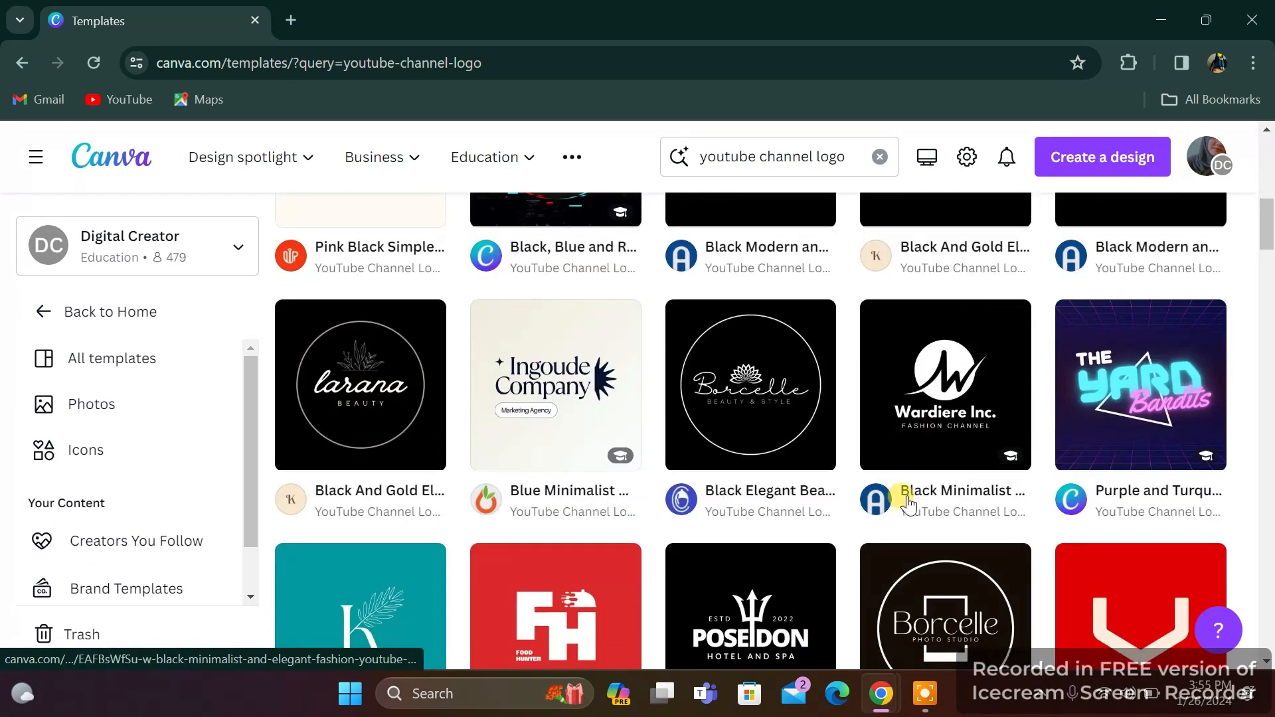
scroll(909, 511, down, 10)
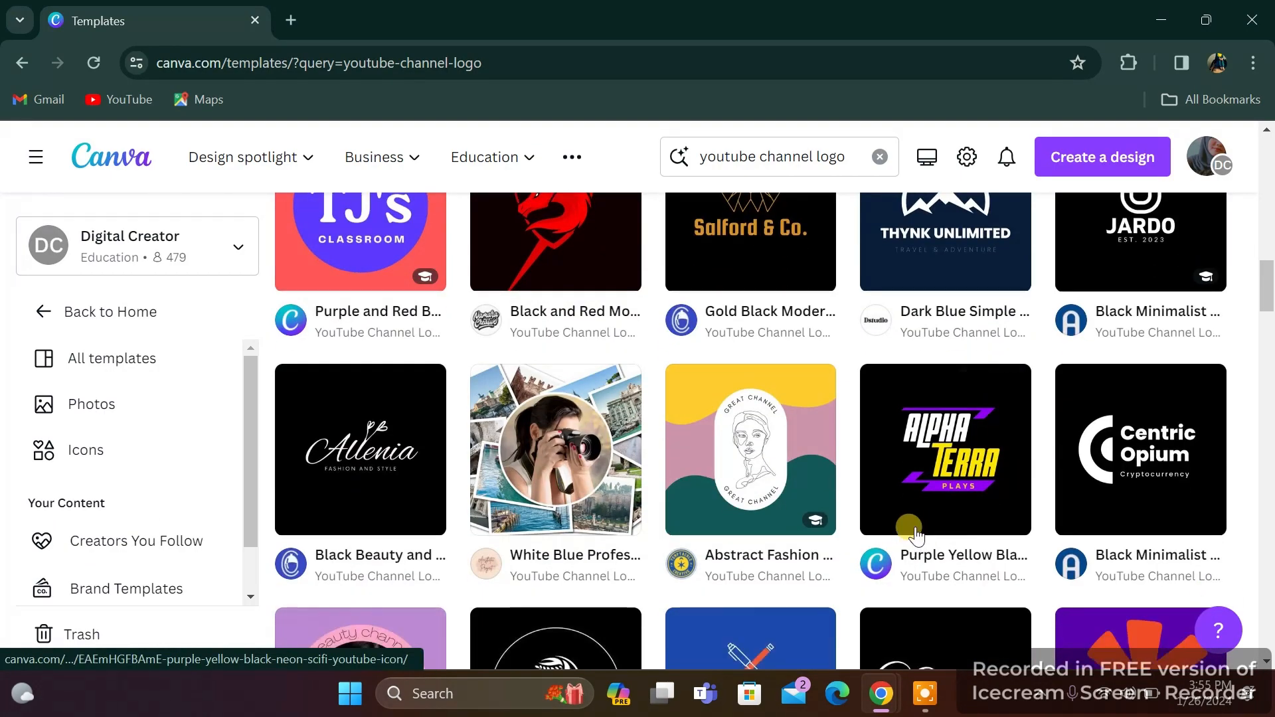
scroll(969, 484, up, 15)
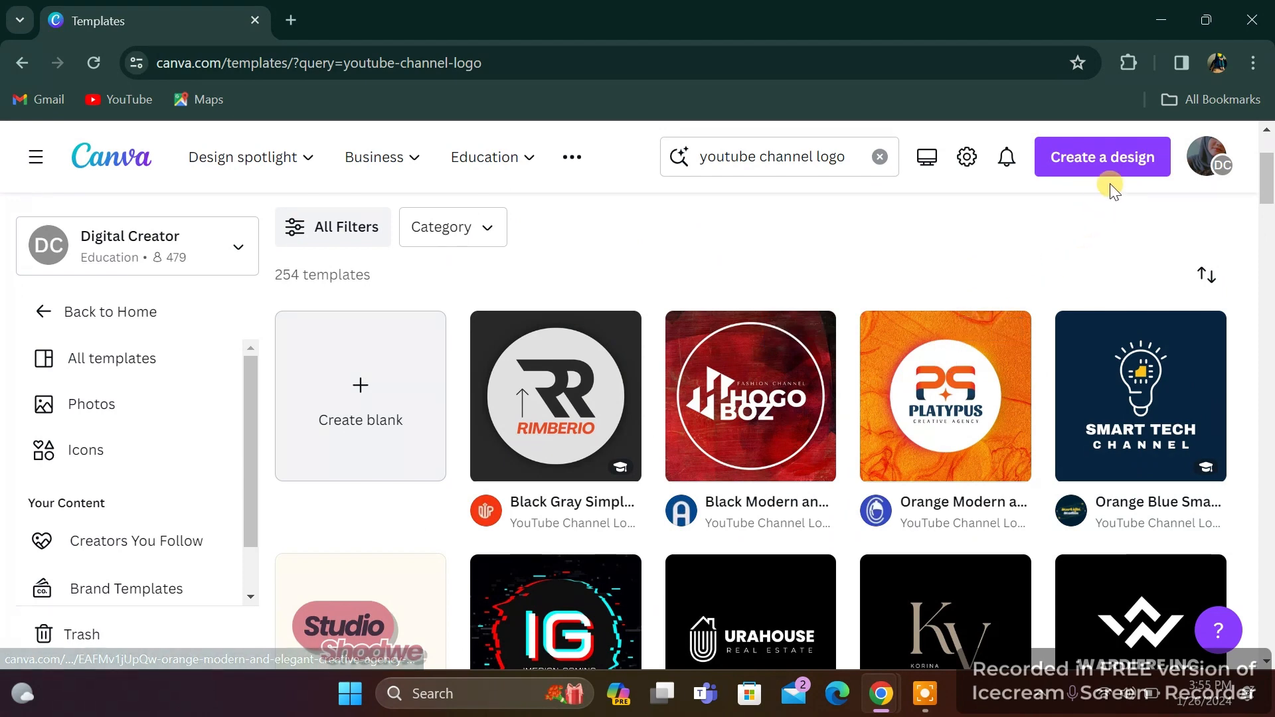
Create a blank Instagram Post (Square) design of 1080 × 1080 px
click(1127, 161)
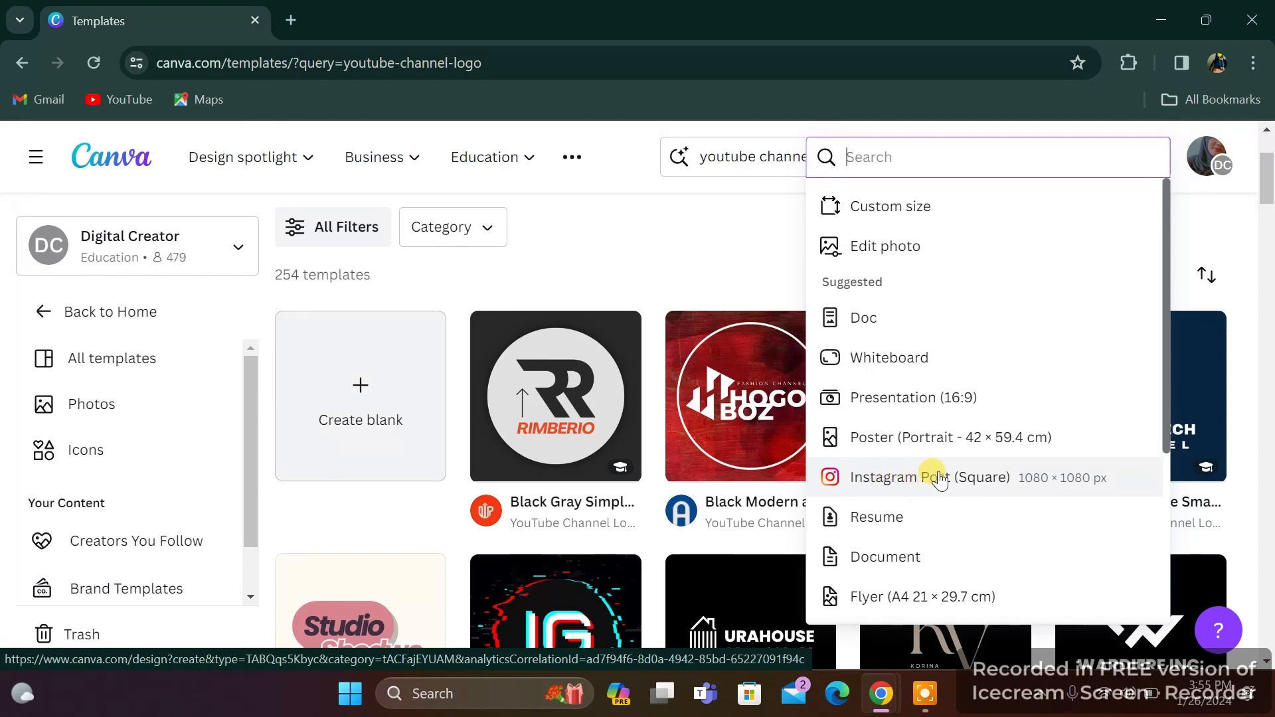
scroll(584, 478, up, 3)
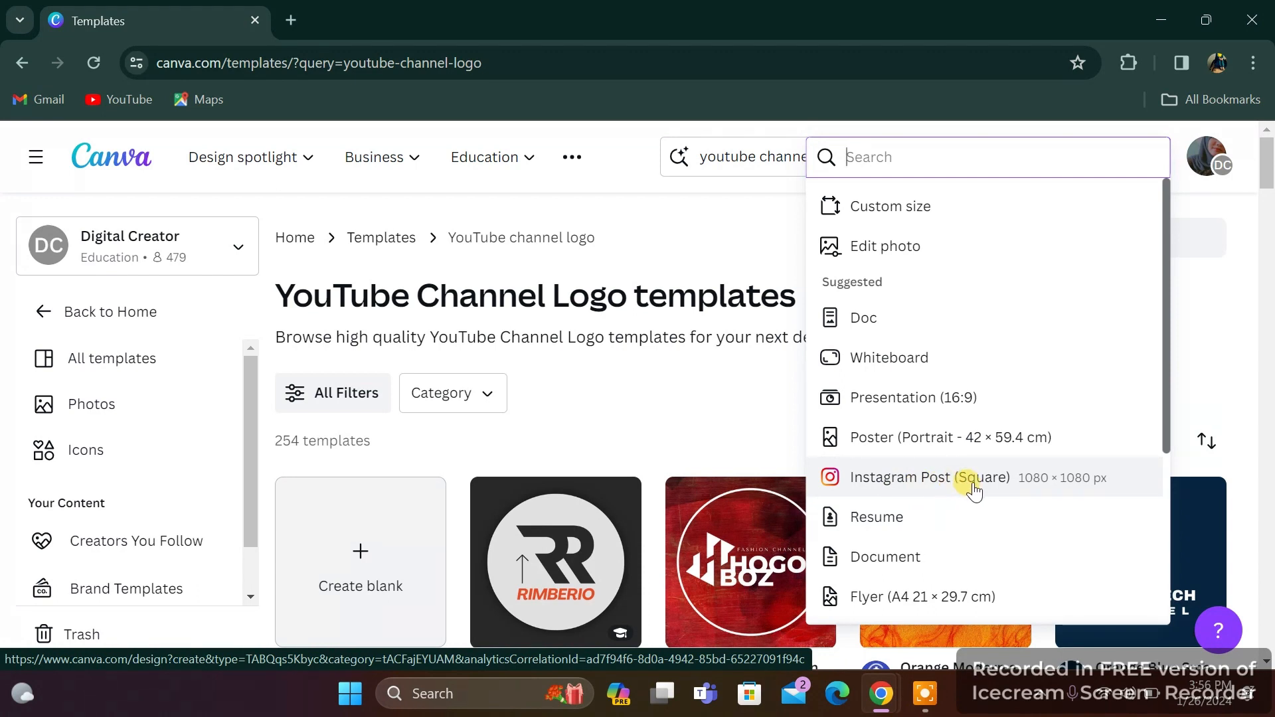
click(931, 482)
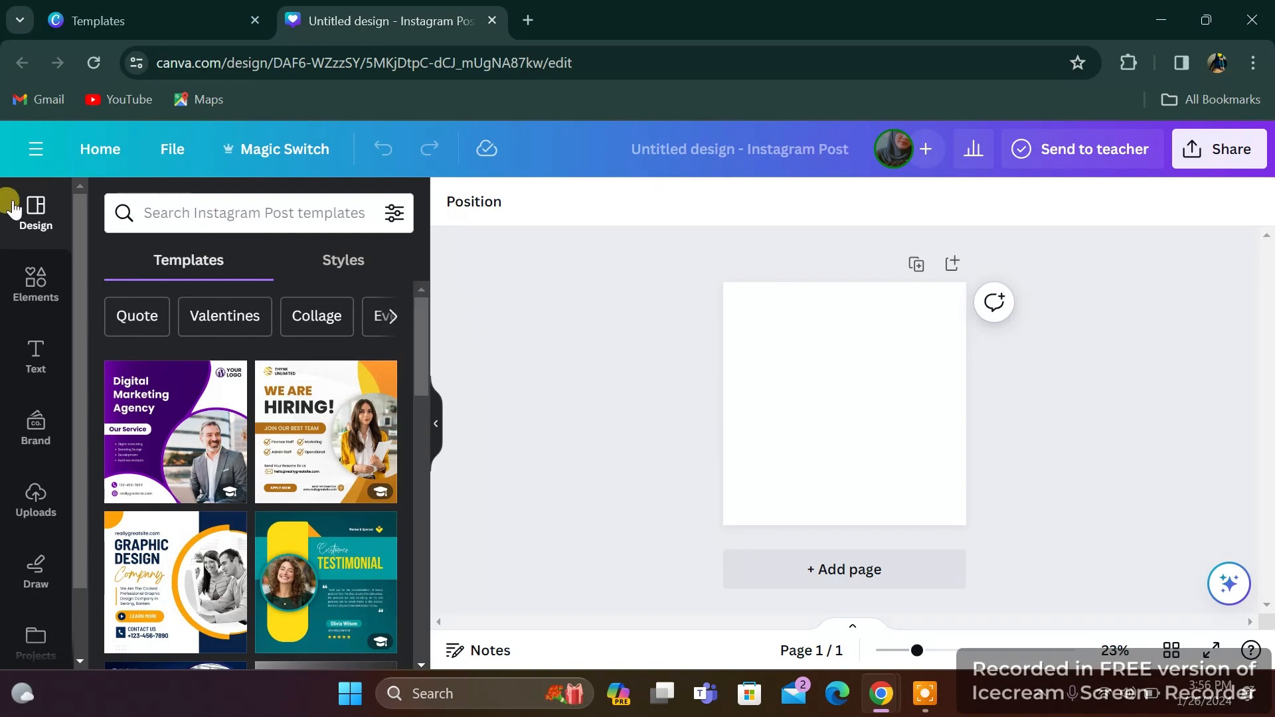
Look through the Instagram Post templates, the elements, and the text styles and font combinations available for the design
scroll(279, 512, down, 10)
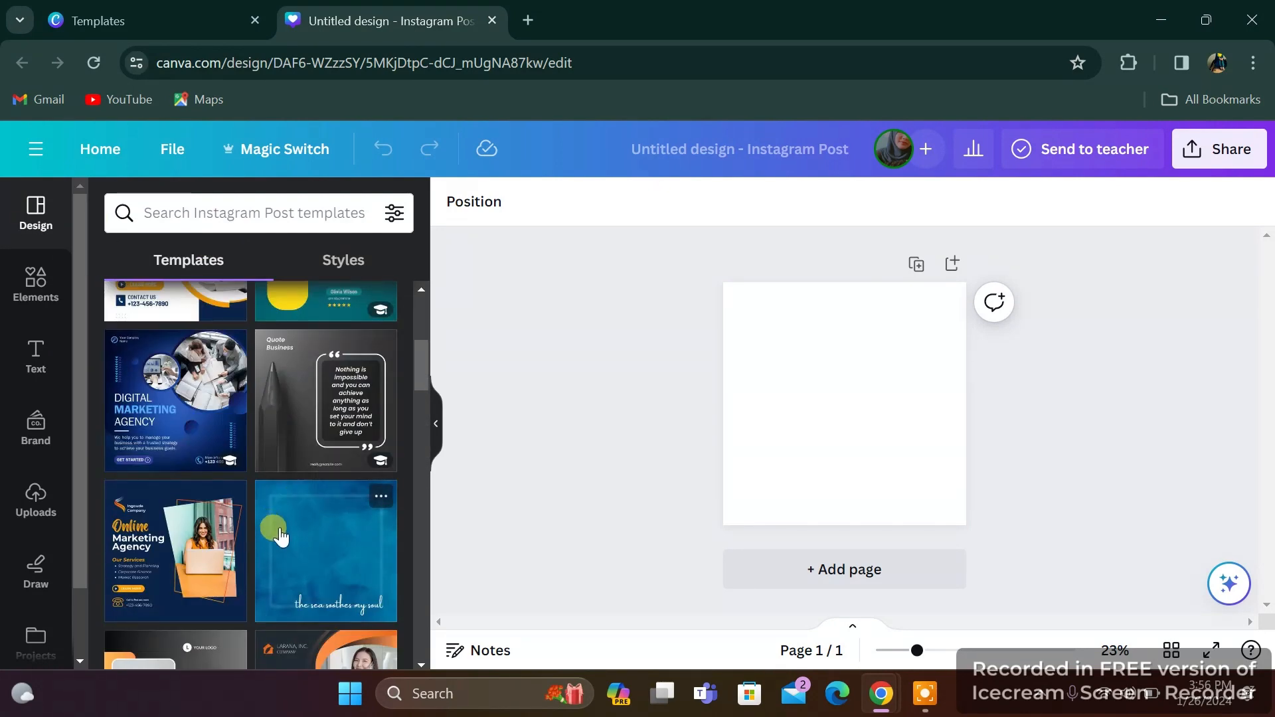
click(28, 292)
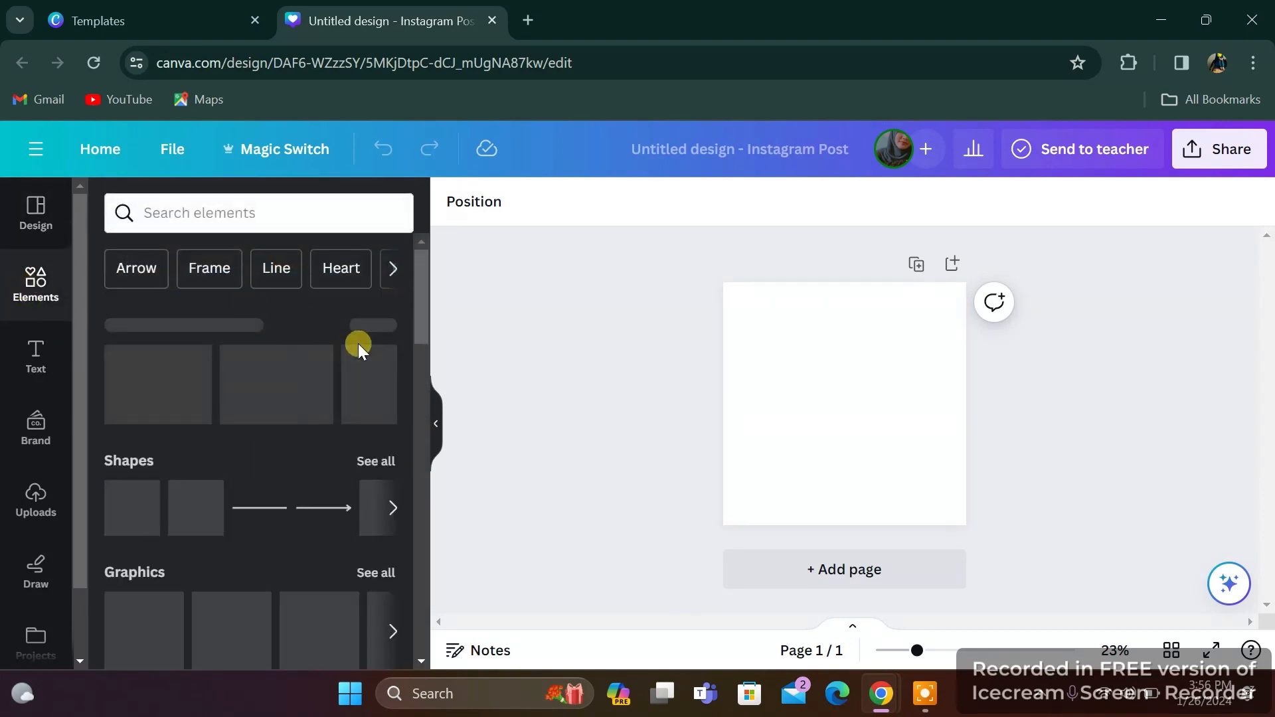
scroll(265, 503, down, 5)
scroll(287, 484, up, 5)
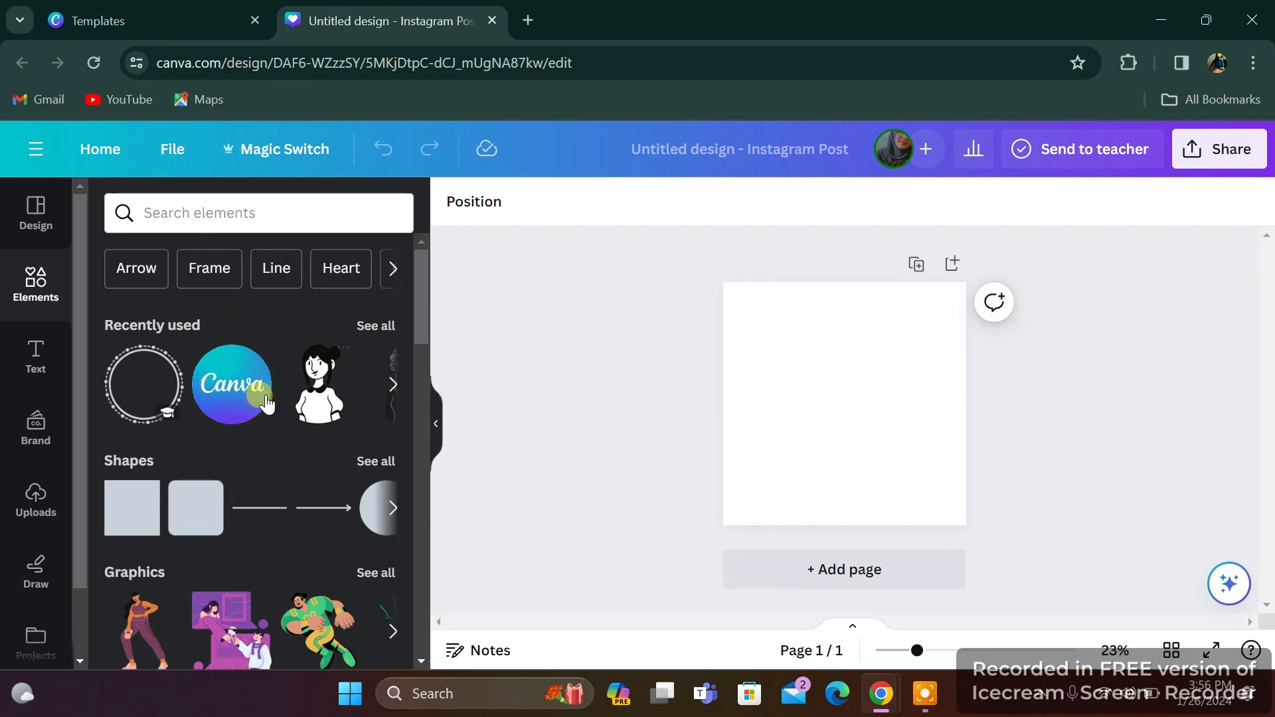
scroll(39, 405, down, 2)
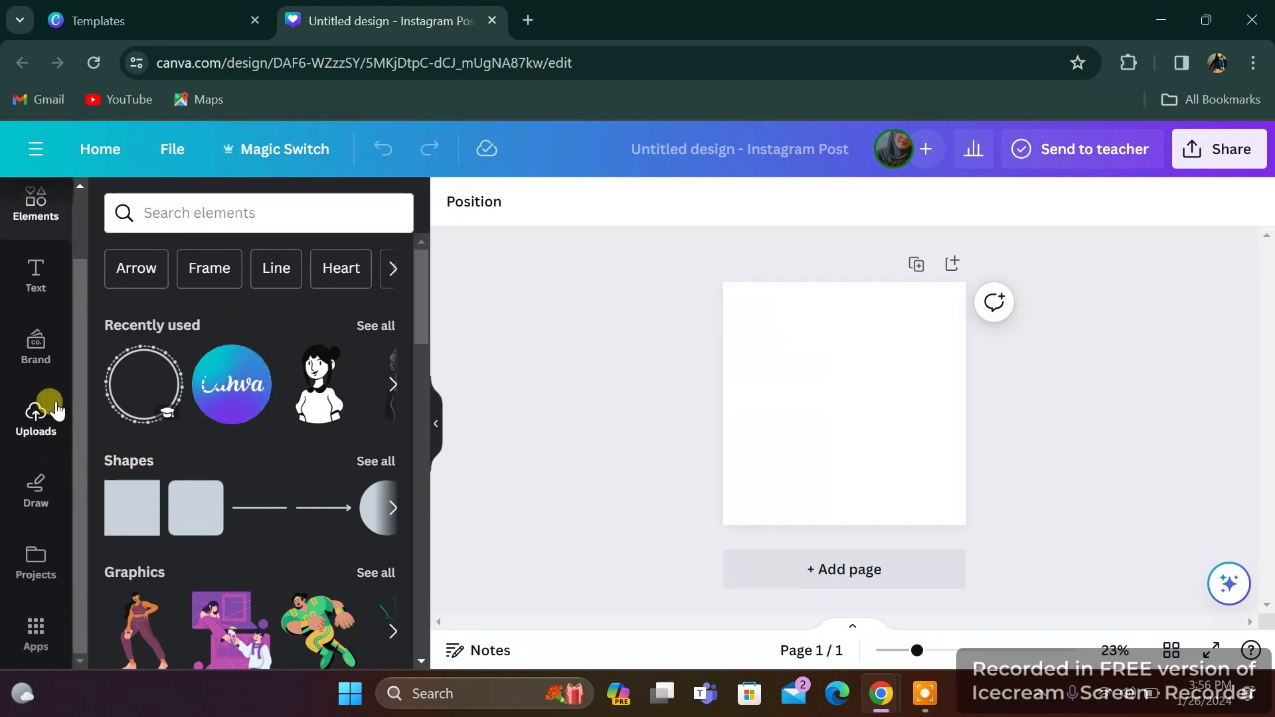
click(34, 272)
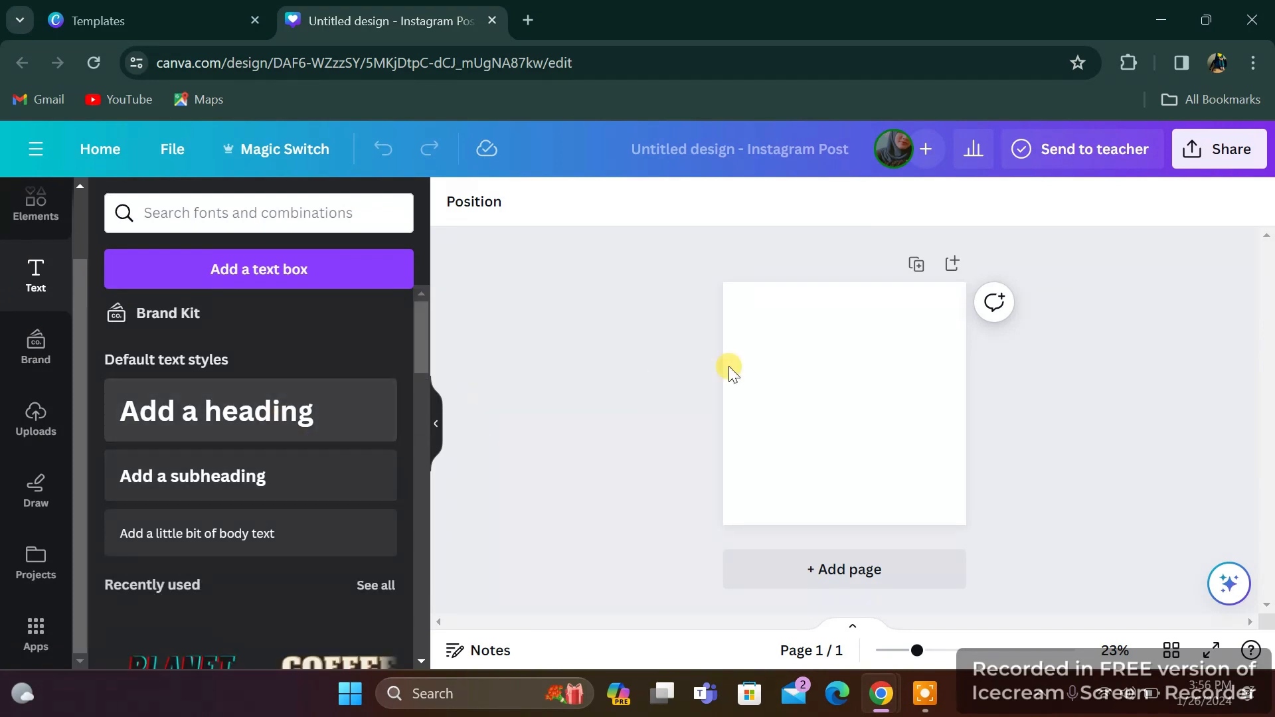
scroll(219, 449, down, 5)
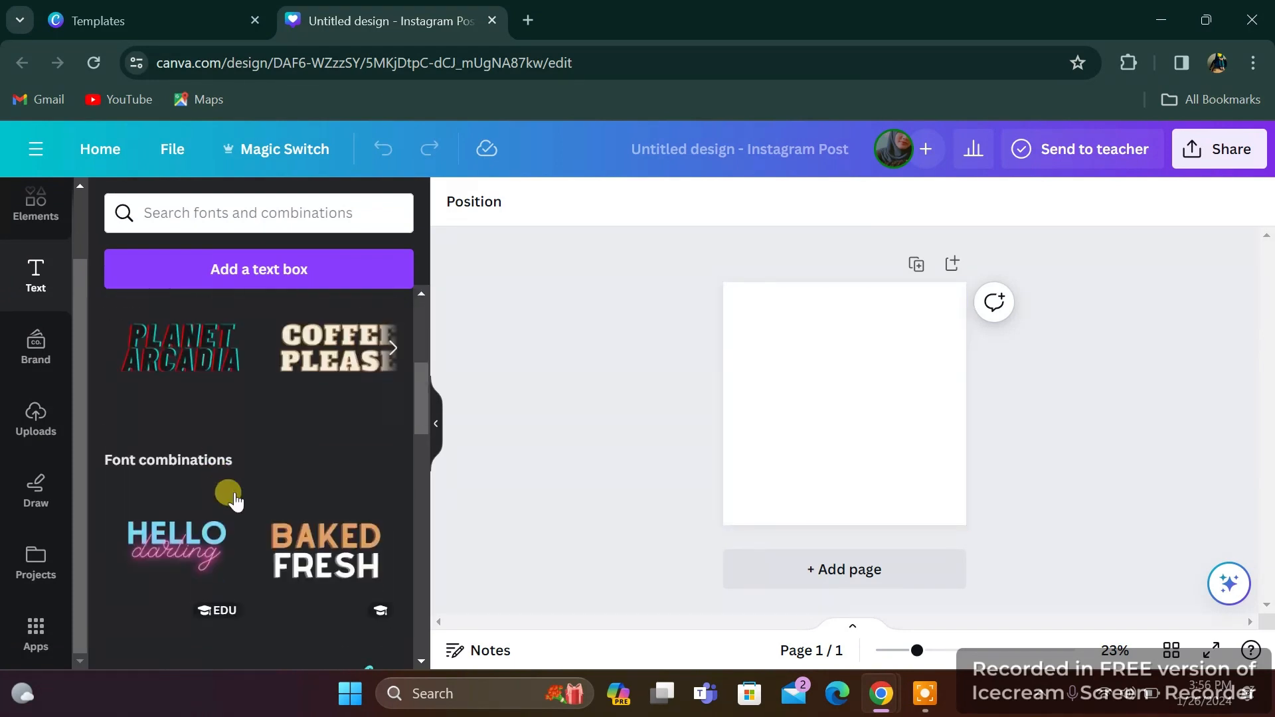
scroll(254, 388, up, 3)
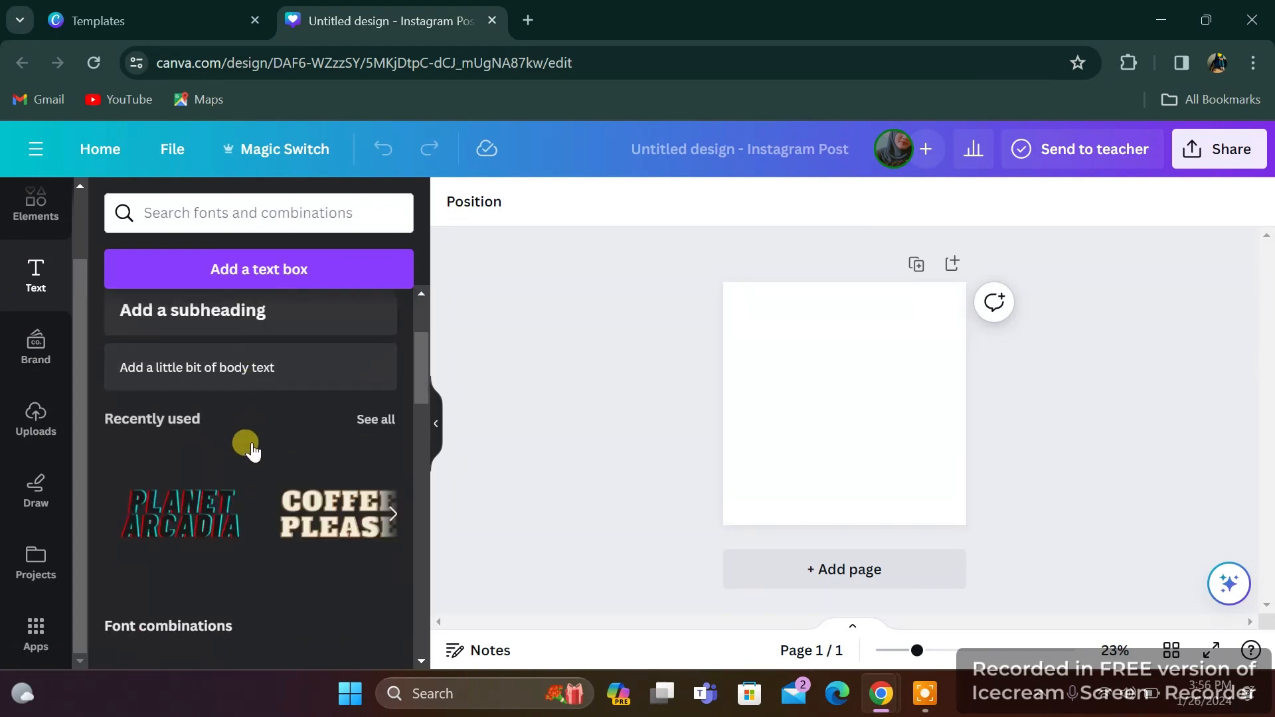
scroll(248, 447, down, 3)
scroll(351, 395, up, 5)
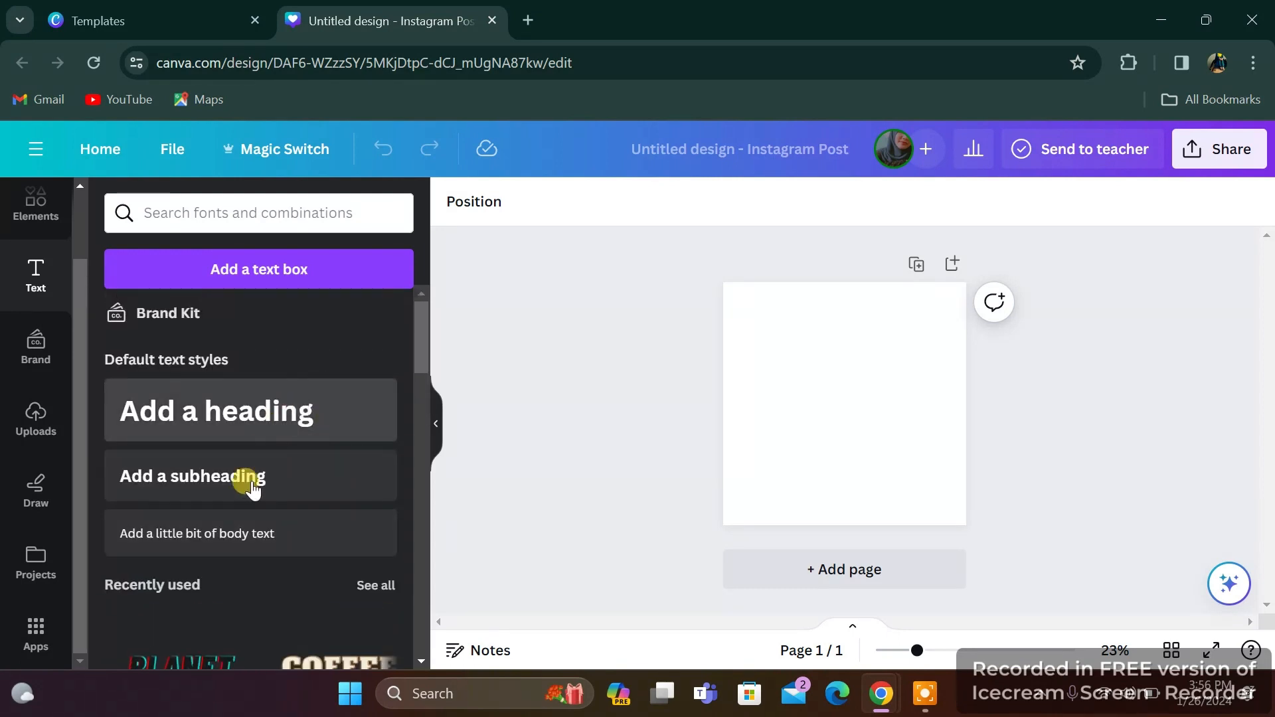
Look through the brand kit, uploaded images, drawing tools and projects available in the editor
click(36, 346)
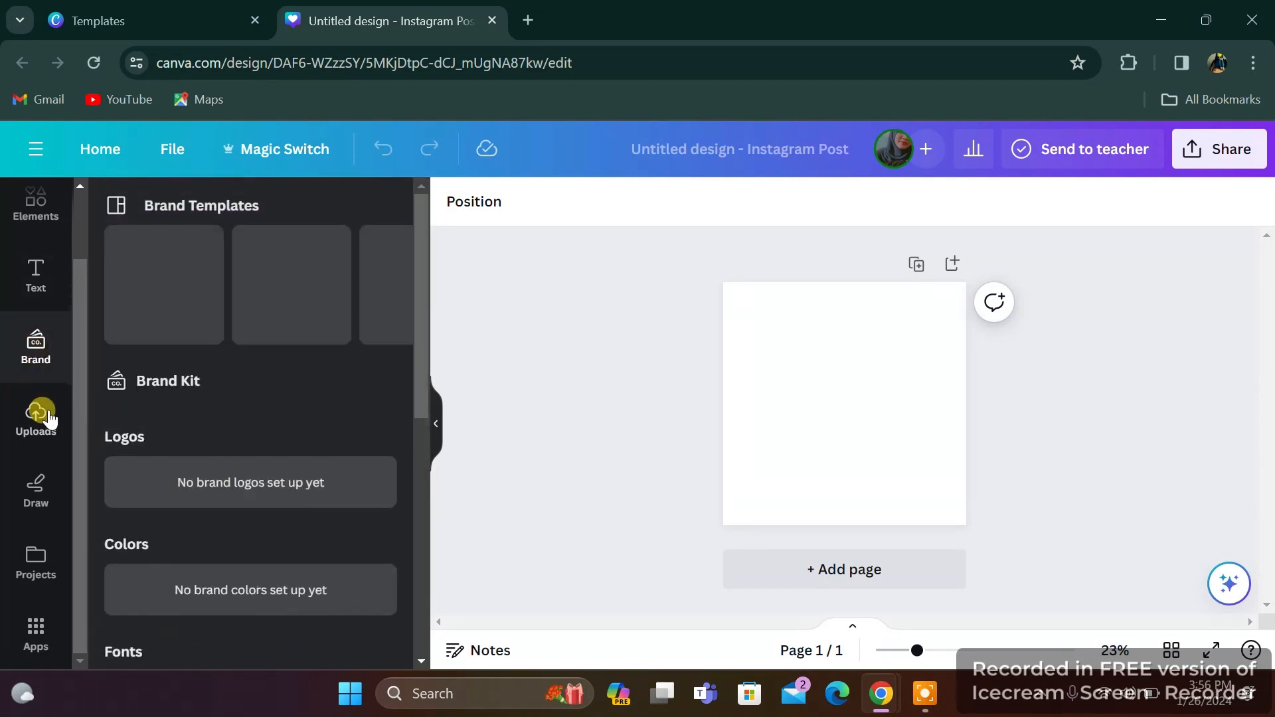
click(40, 428)
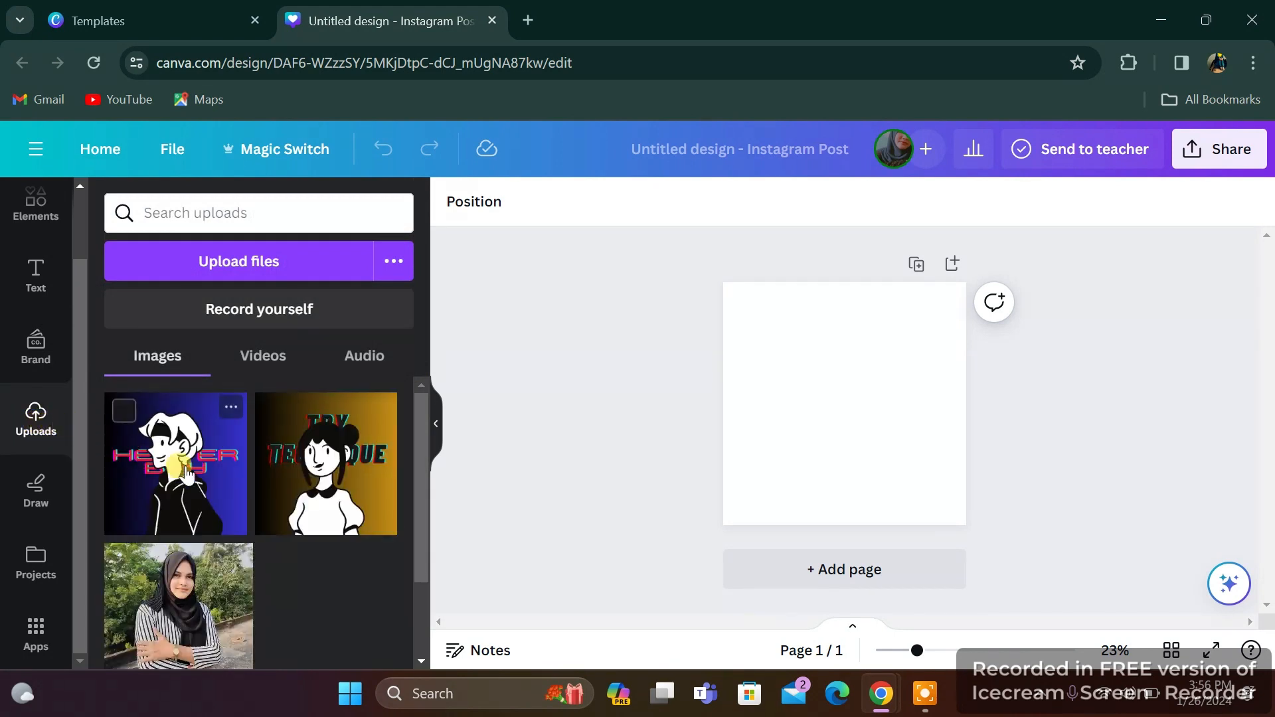
scroll(171, 492, down, 2)
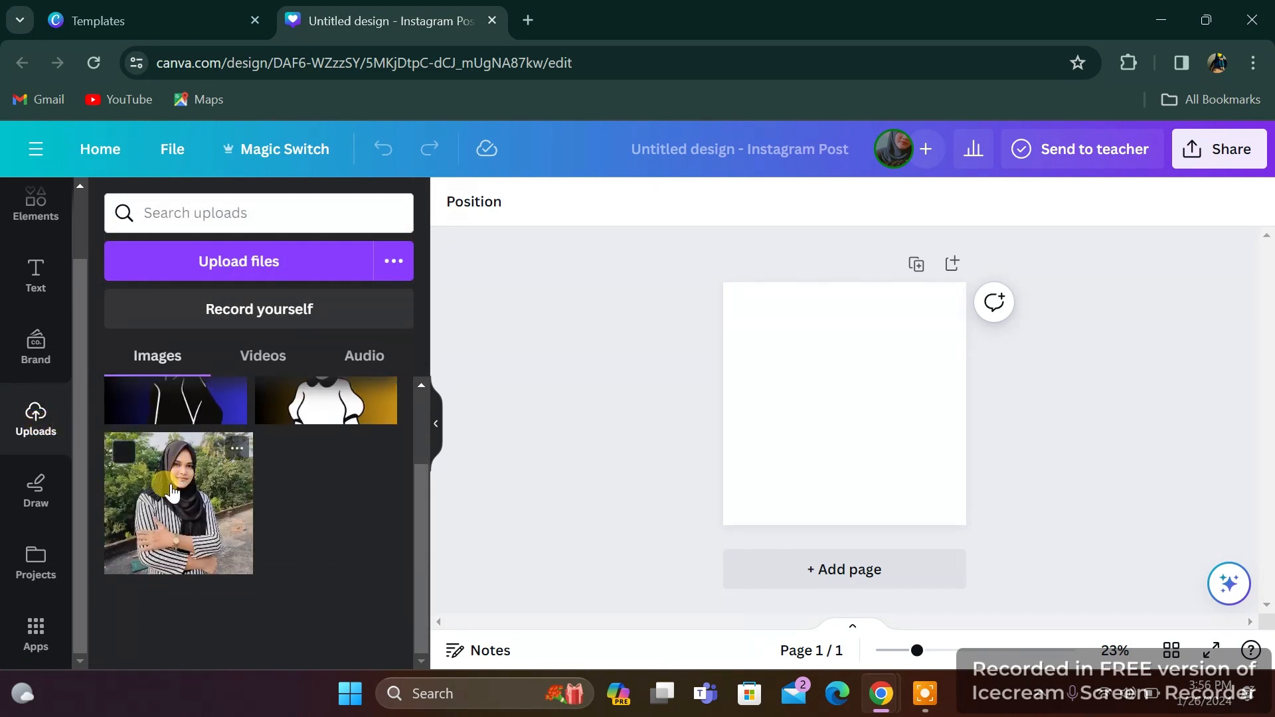
click(38, 498)
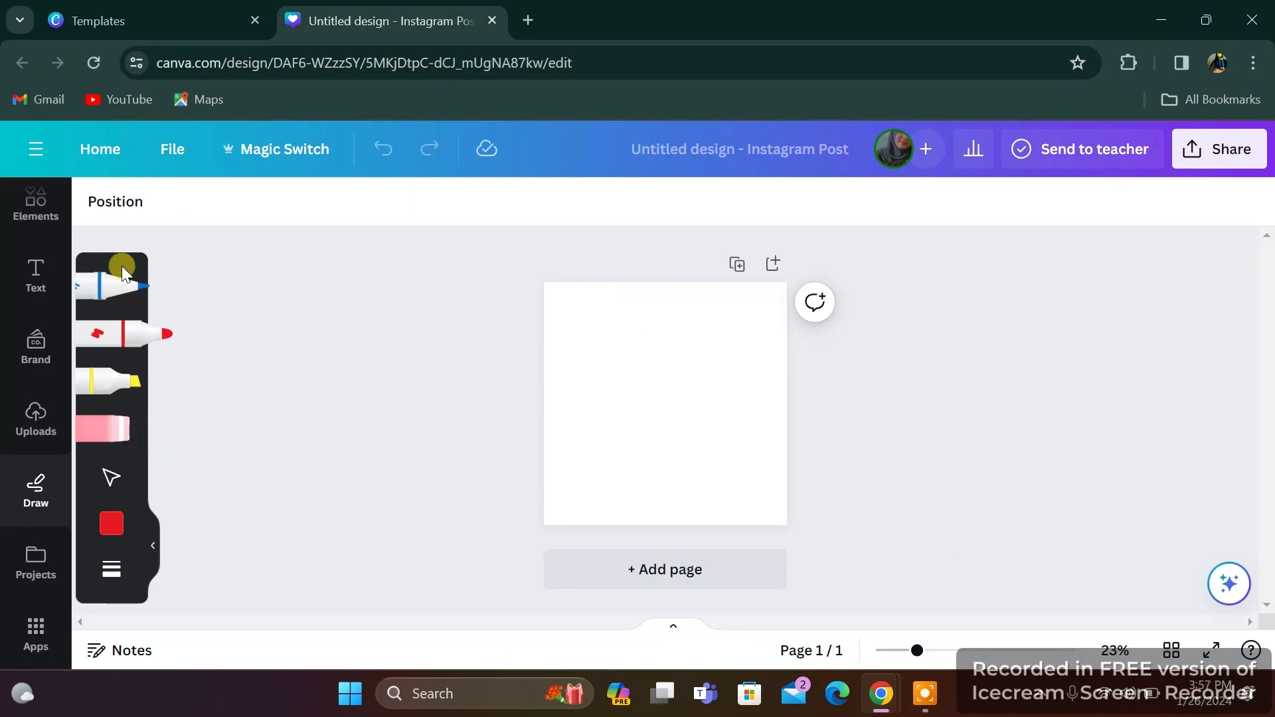
click(33, 558)
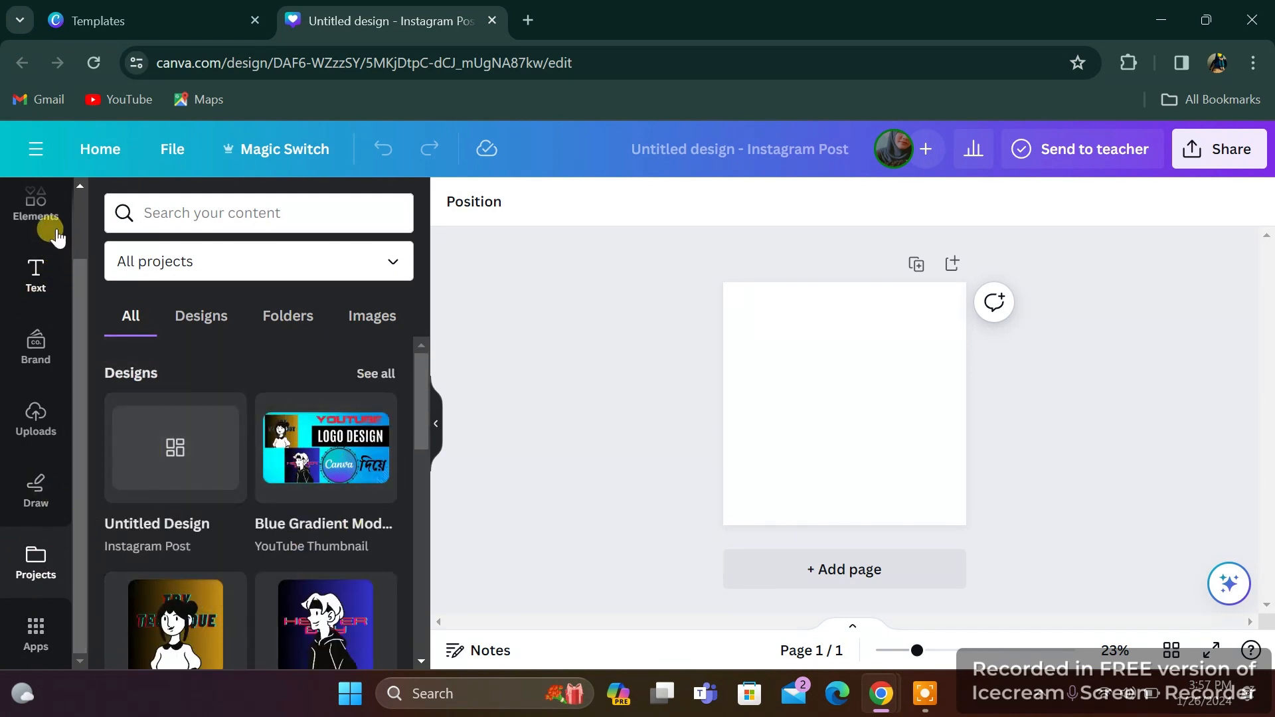
click(33, 267)
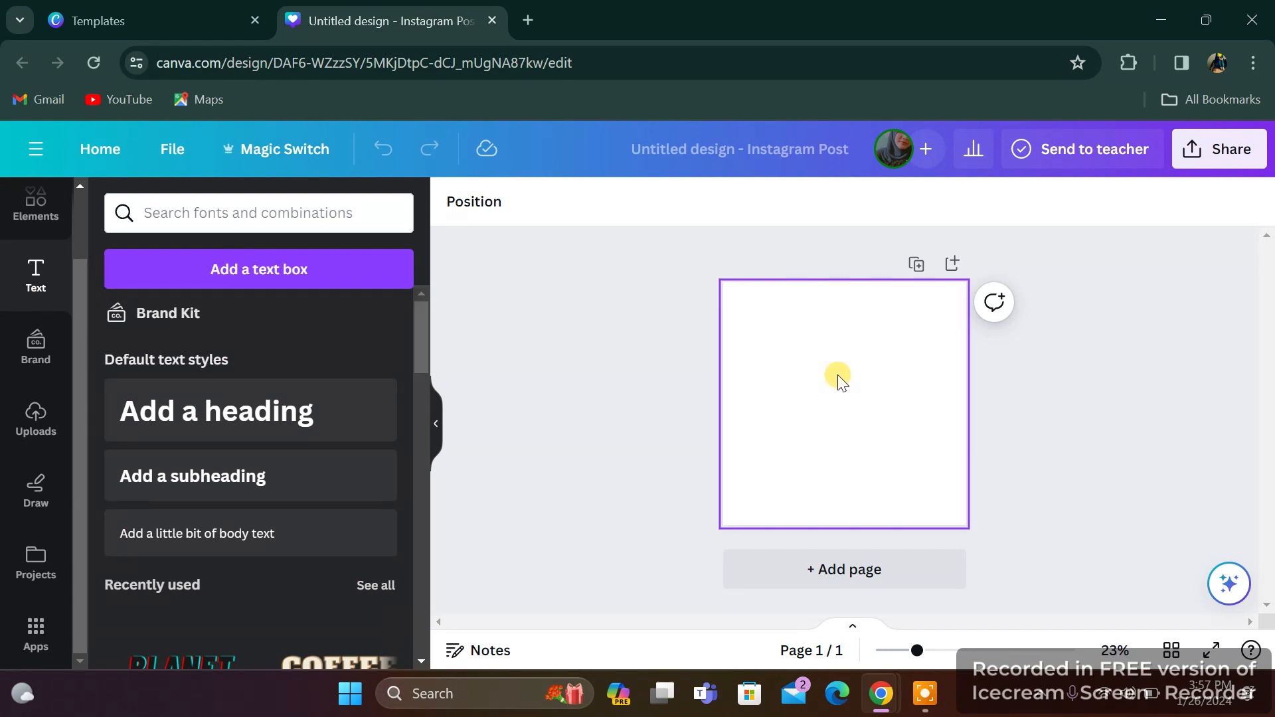
Look through the solid colours and gradients available for the page background
click(818, 396)
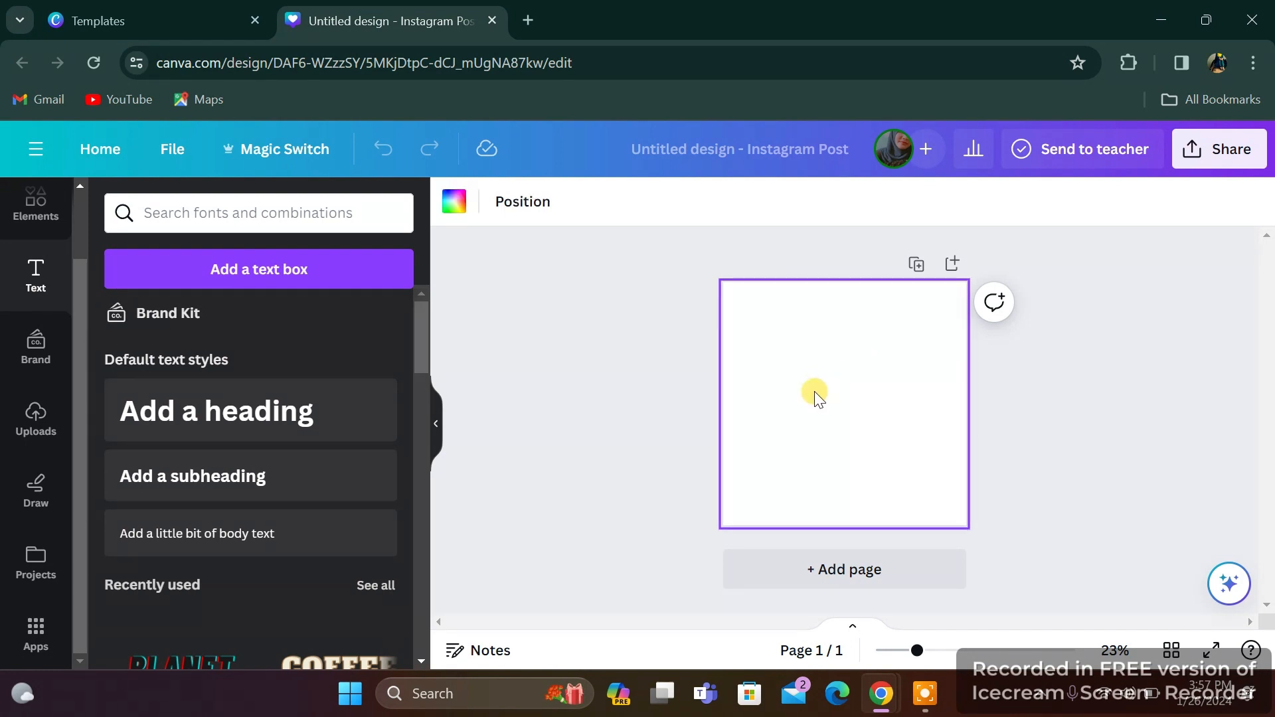
click(458, 212)
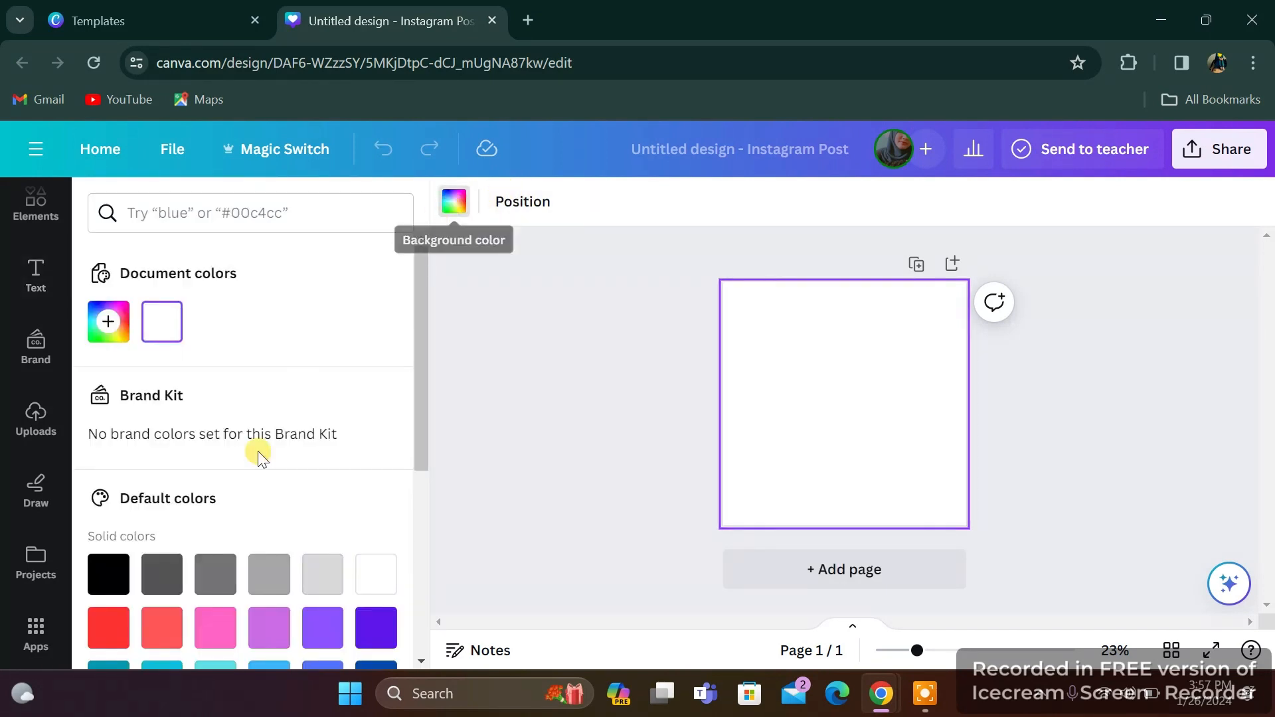
scroll(282, 449, down, 2)
scroll(281, 449, down, 3)
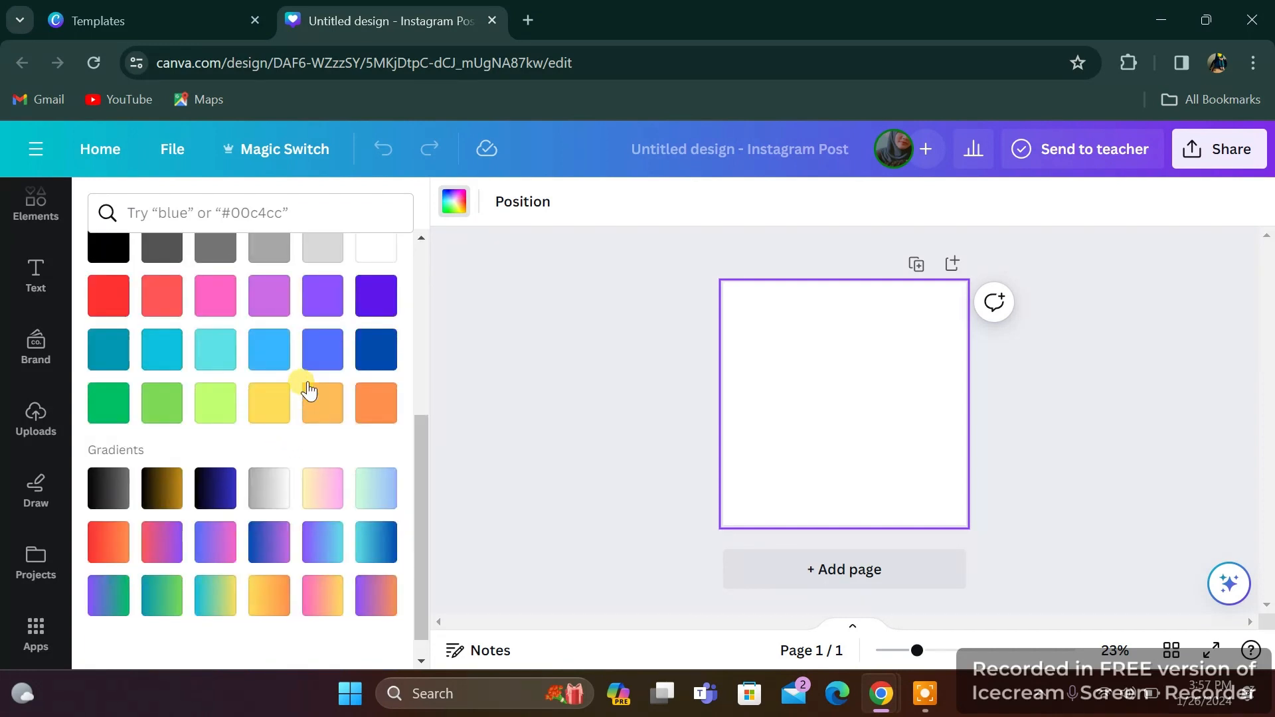
scroll(216, 455, down, 1)
scroll(227, 529, up, 5)
scroll(281, 408, down, 2)
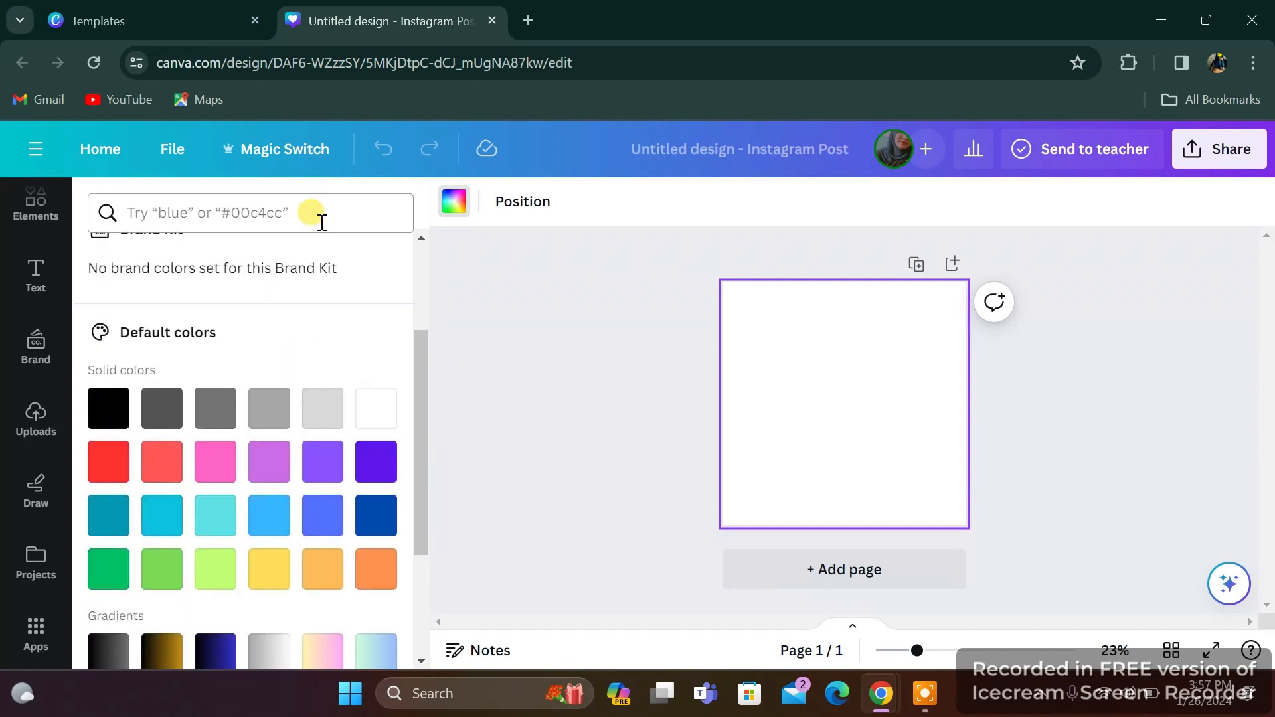
scroll(227, 392, down, 3)
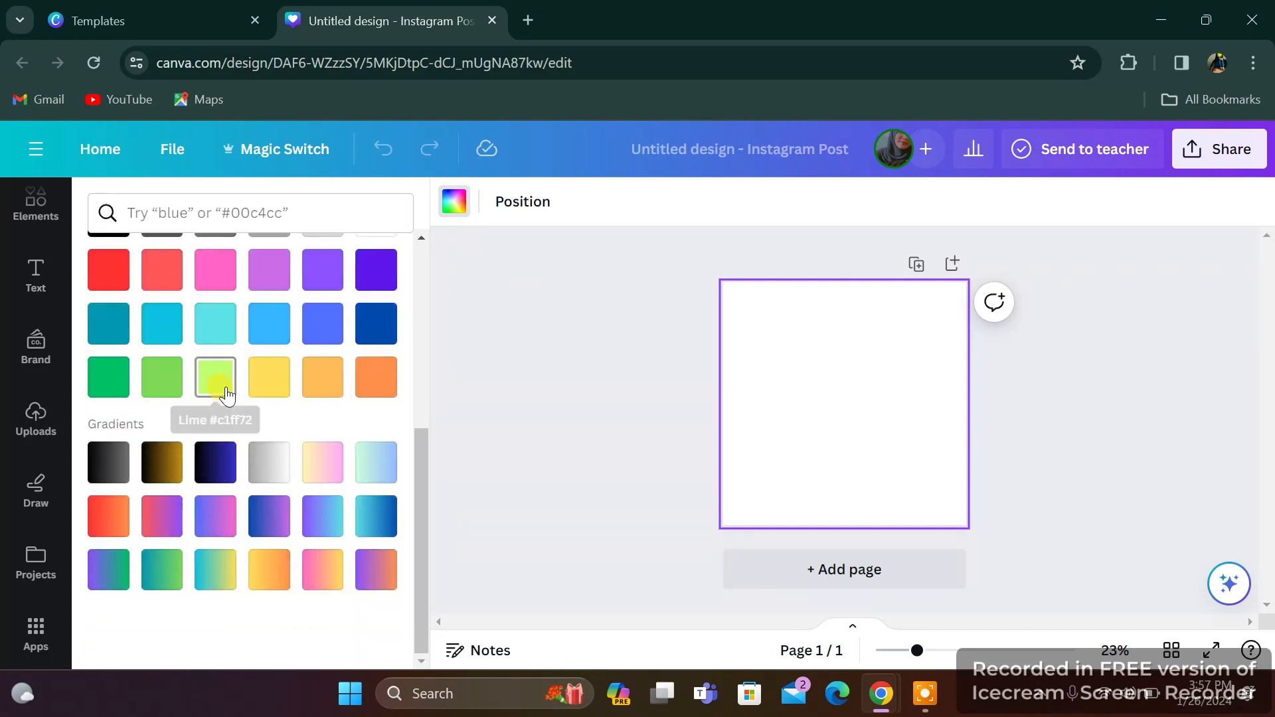
Try several default gradients on the page background and settle on the black-to-blue linear gradient
click(162, 461)
click(227, 477)
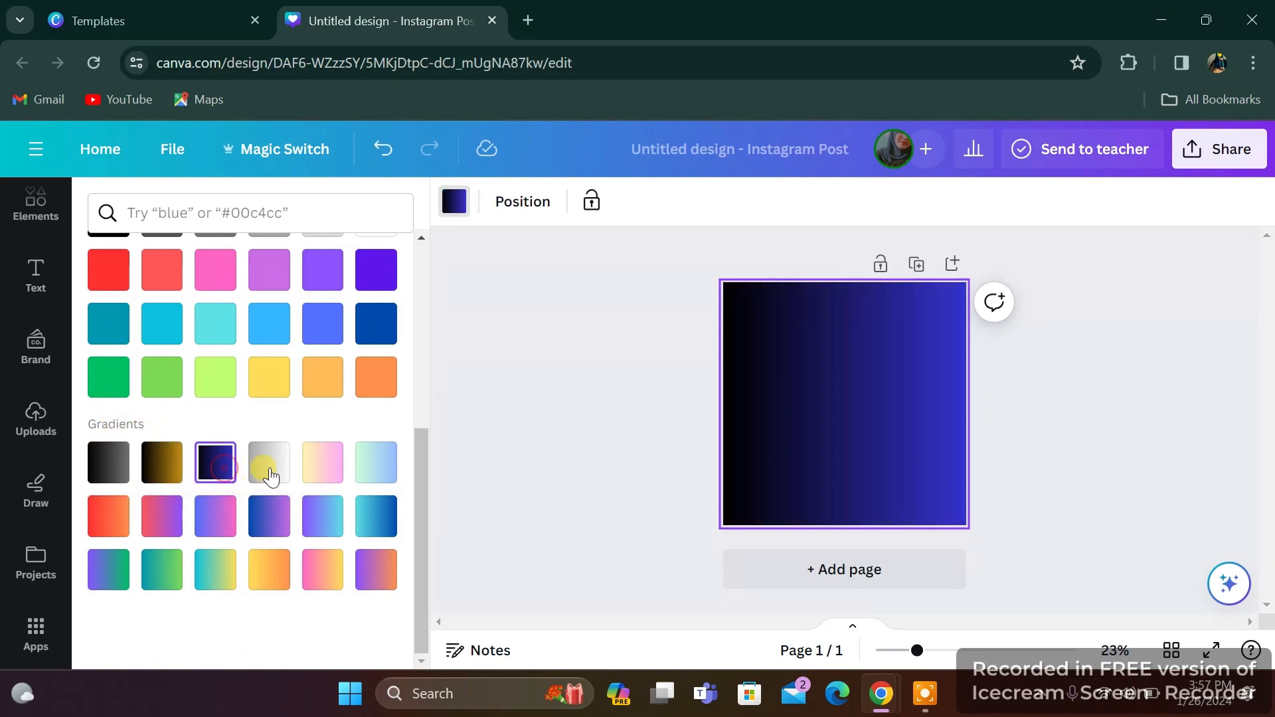
click(267, 465)
click(334, 476)
click(375, 461)
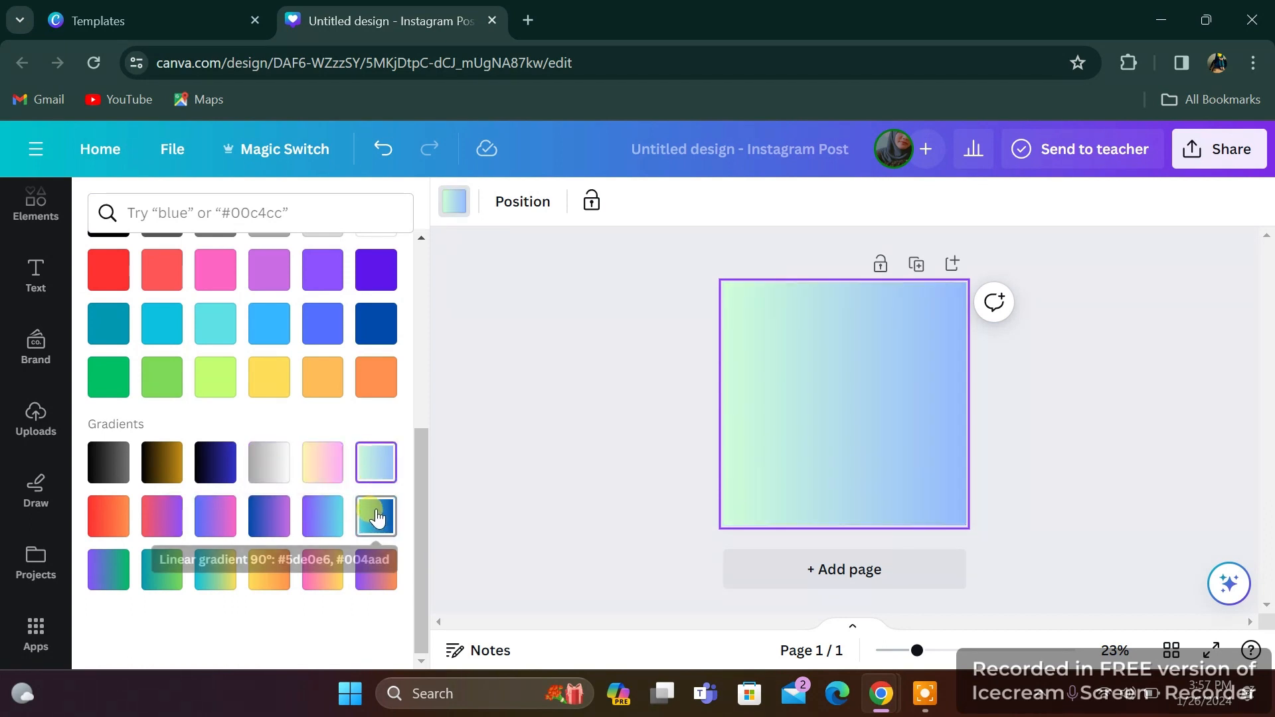
click(376, 516)
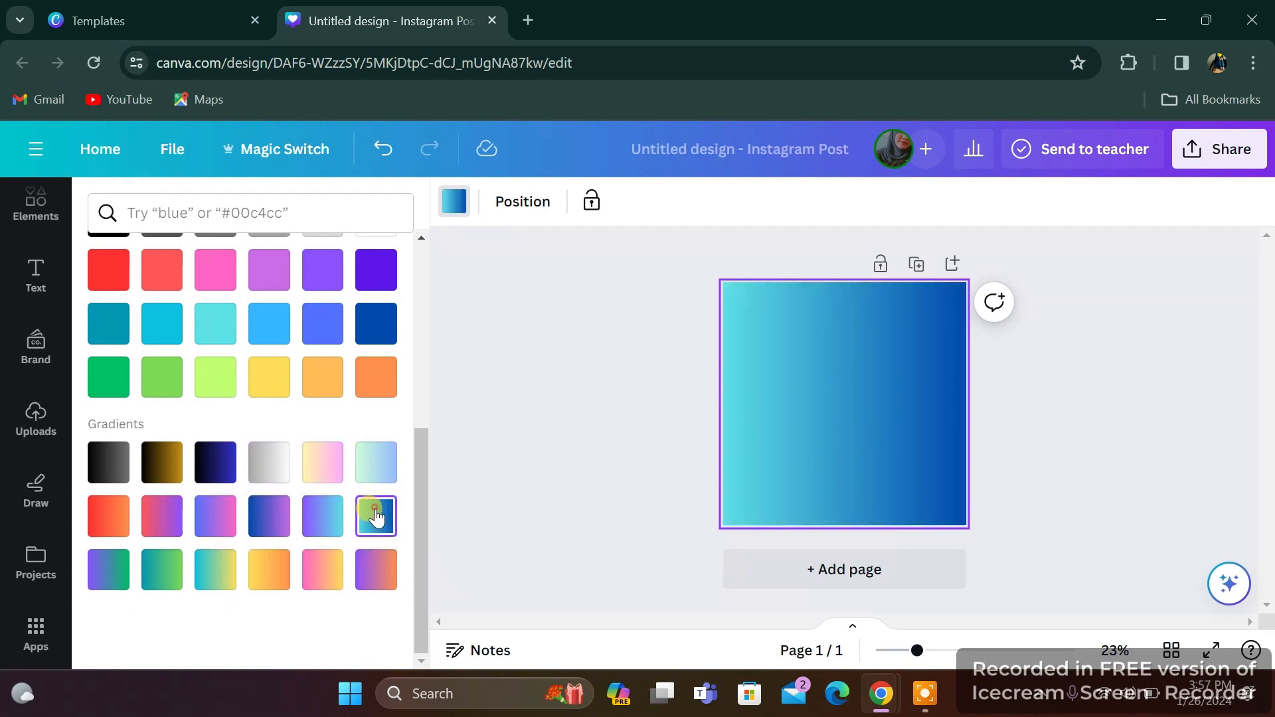
click(209, 460)
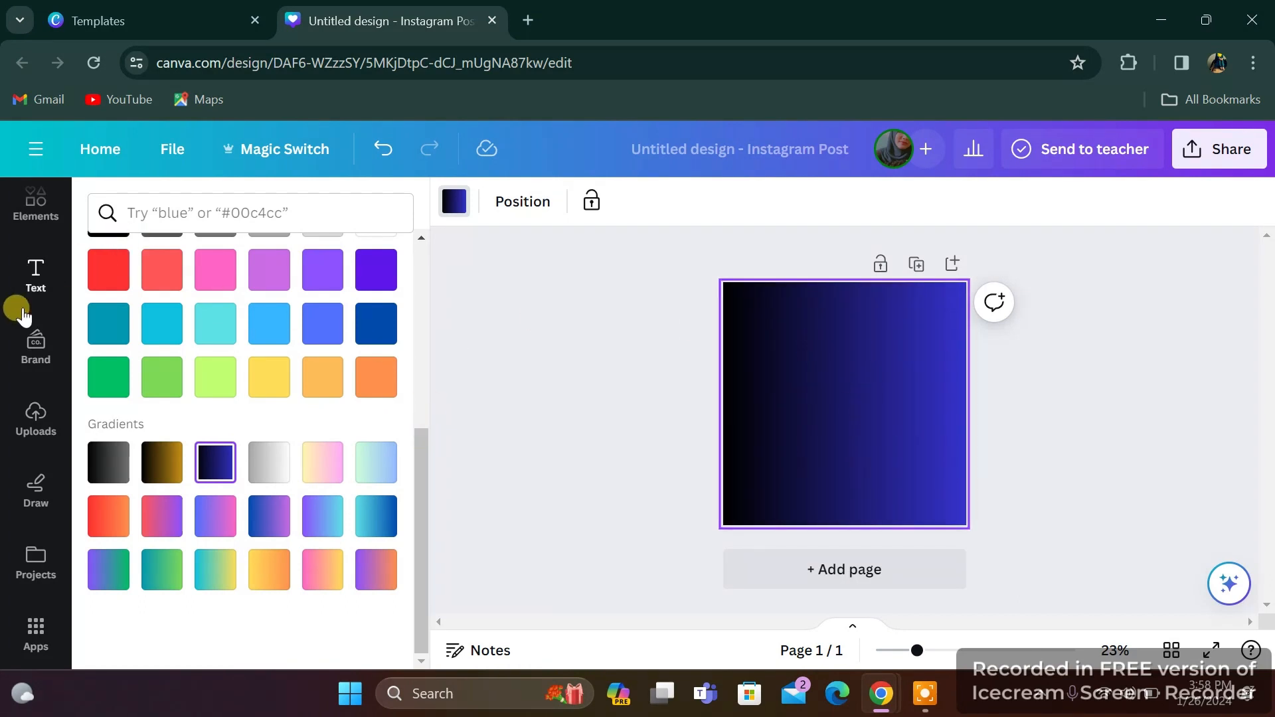
click(31, 279)
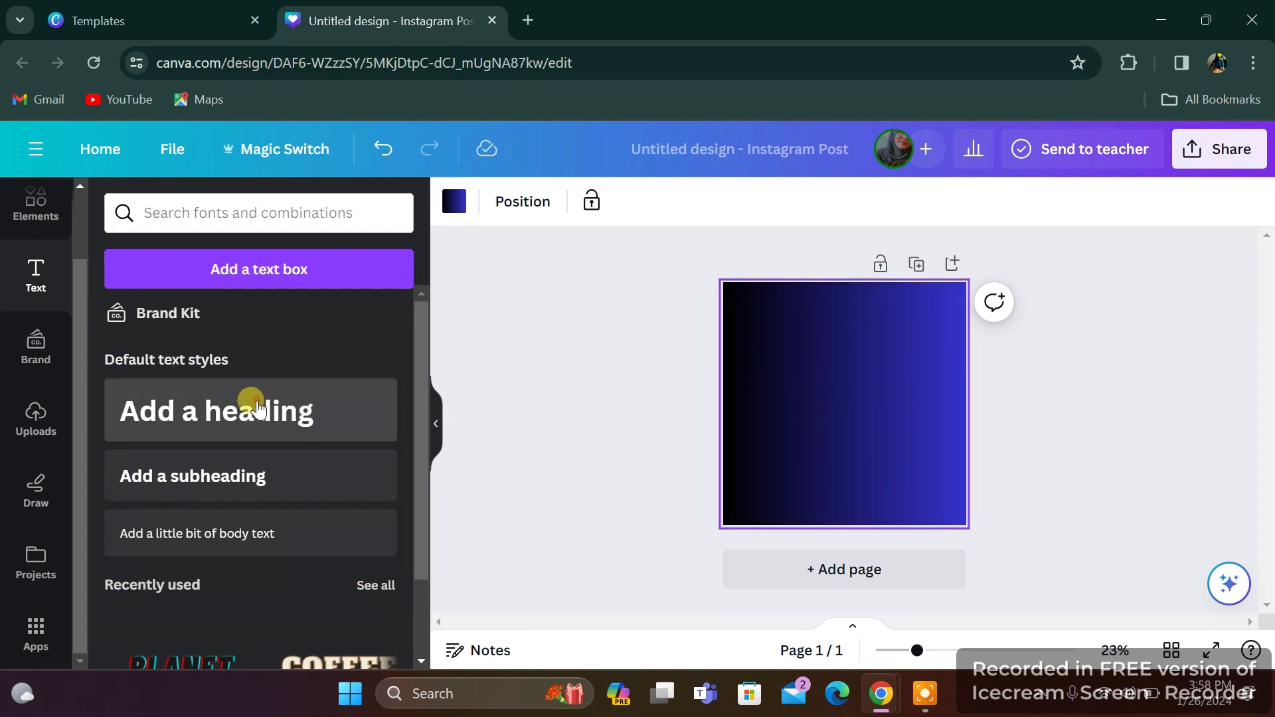
click(292, 403)
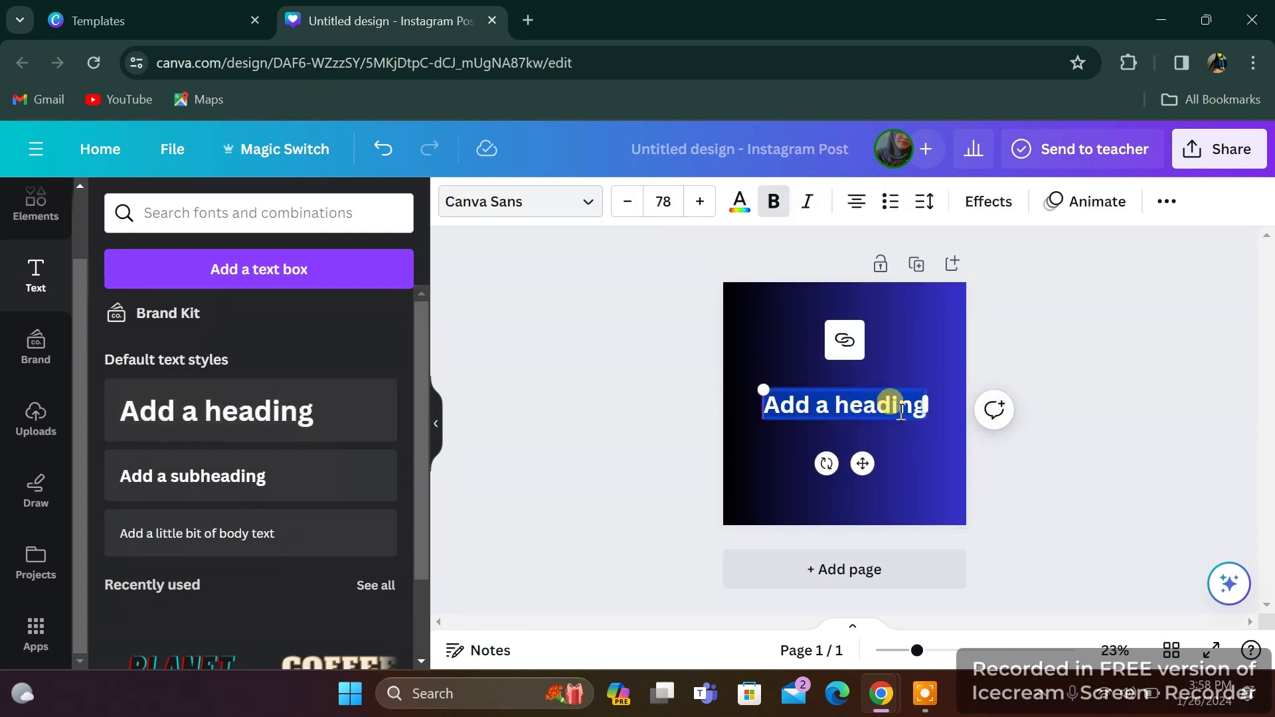
scroll(239, 502, down, 6)
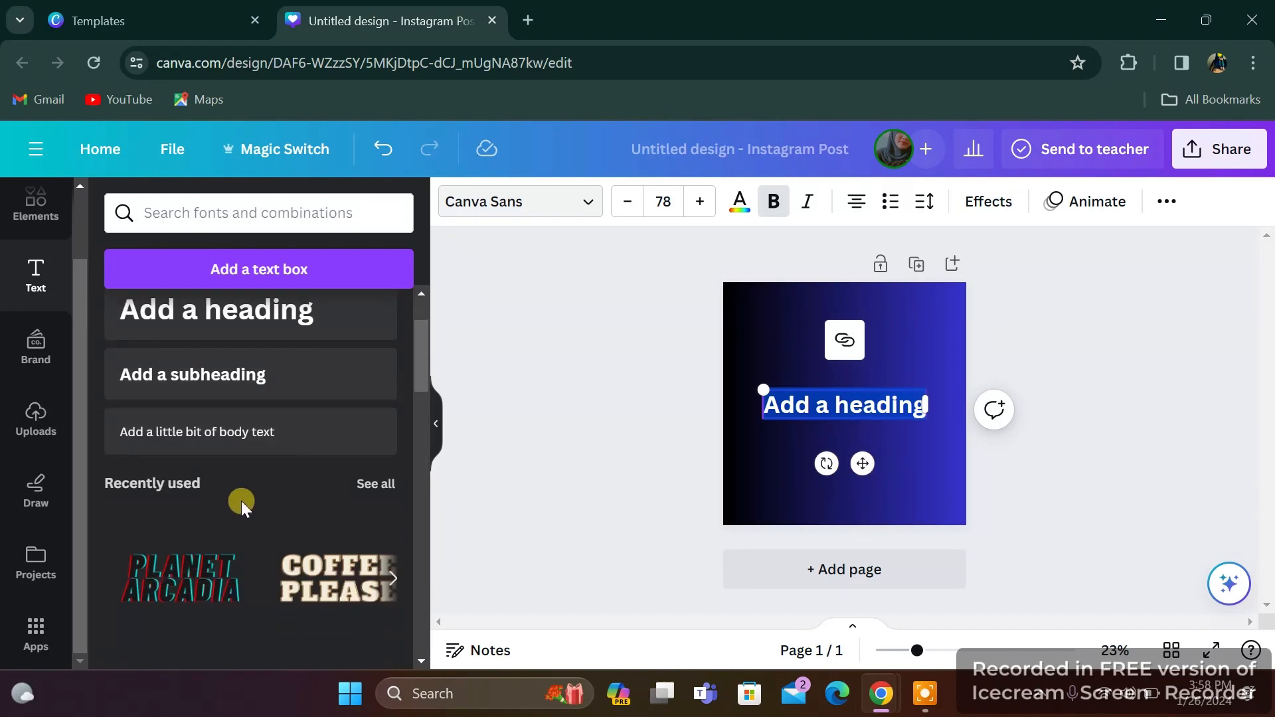
scroll(269, 526, down, 2)
scroll(292, 498, up, 10)
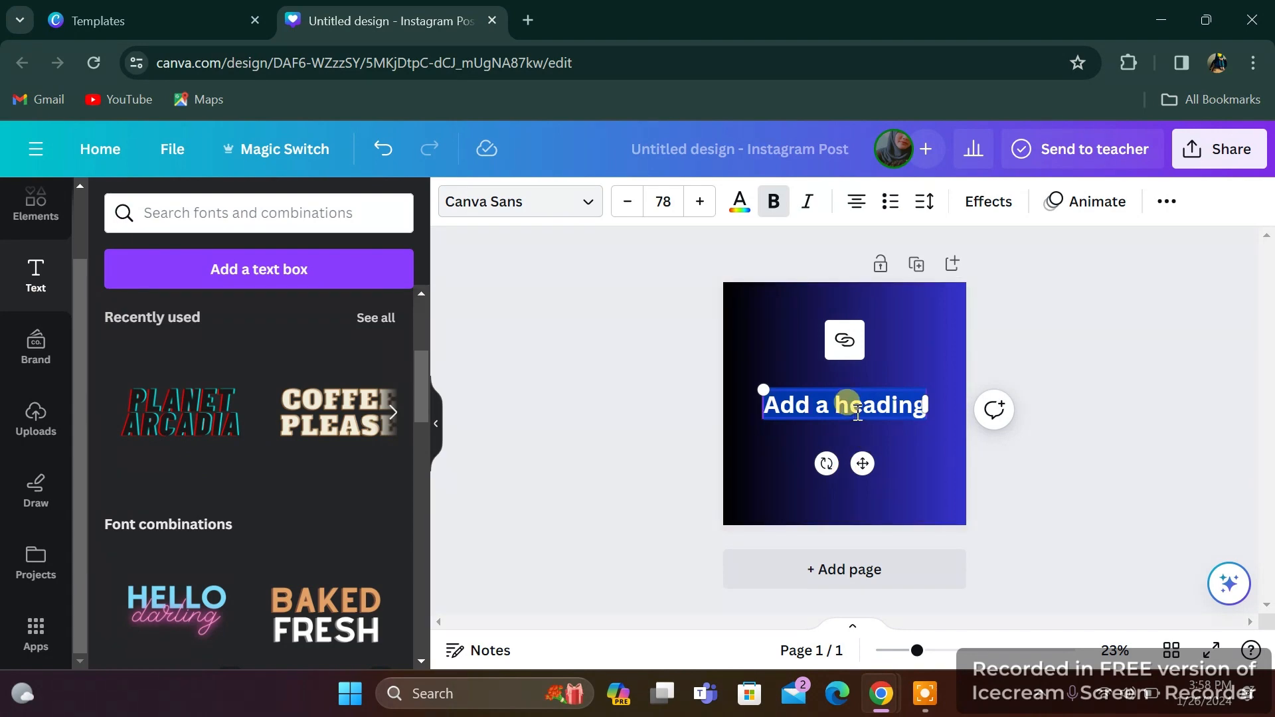
drag(862, 464, 265, 441)
Browse the font combinations and add the "GAME OVER" combination to the page
scroll(187, 407, down, 10)
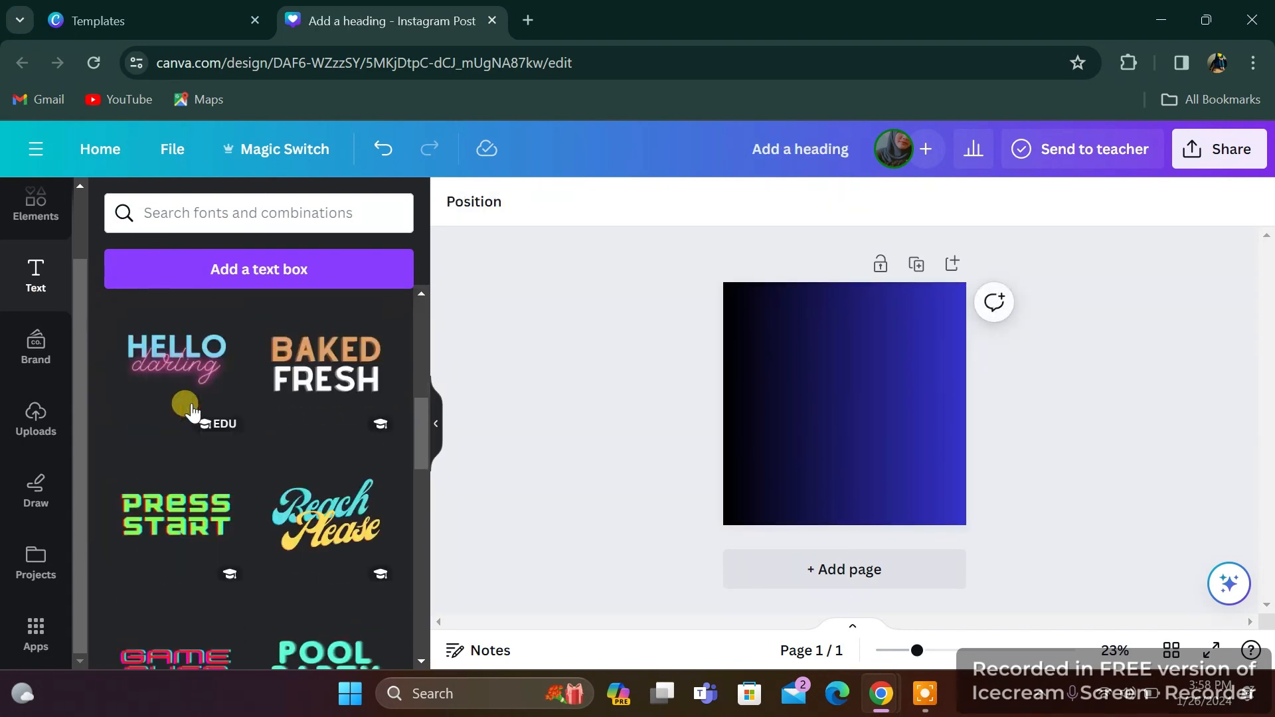
scroll(265, 503, down, 8)
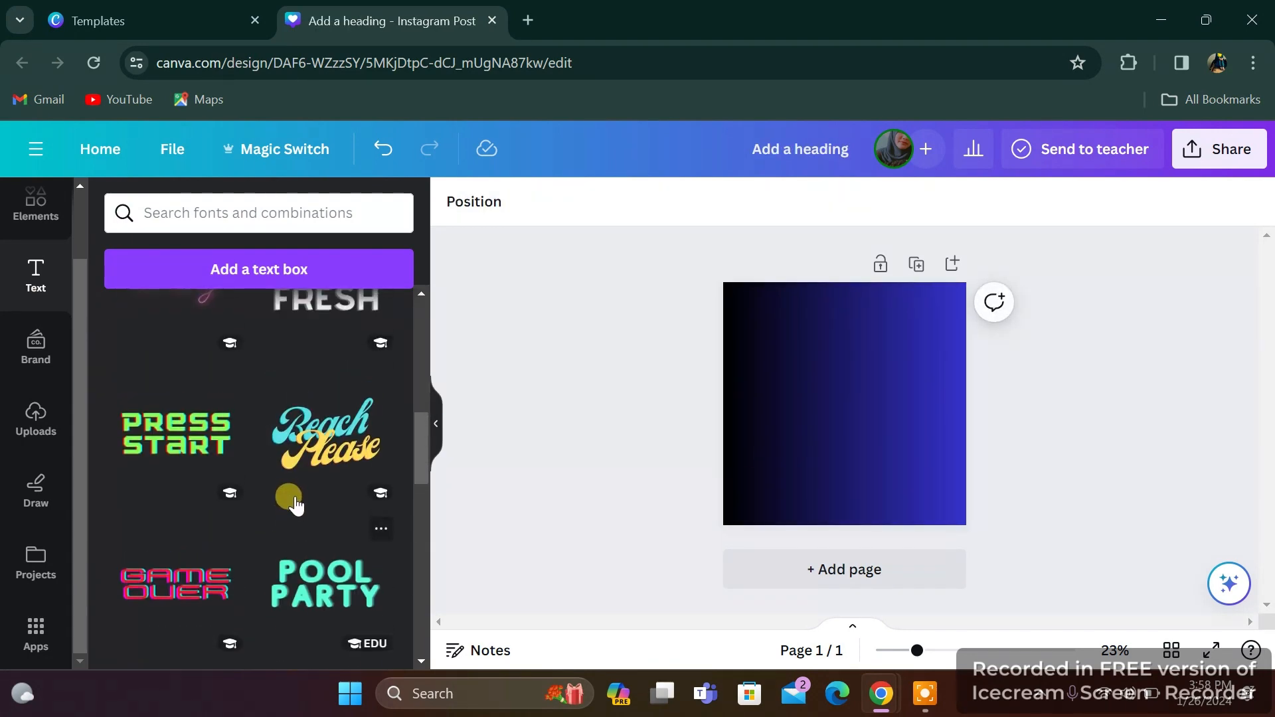
scroll(199, 478, up, 15)
scroll(192, 517, down, 3)
scroll(187, 492, down, 7)
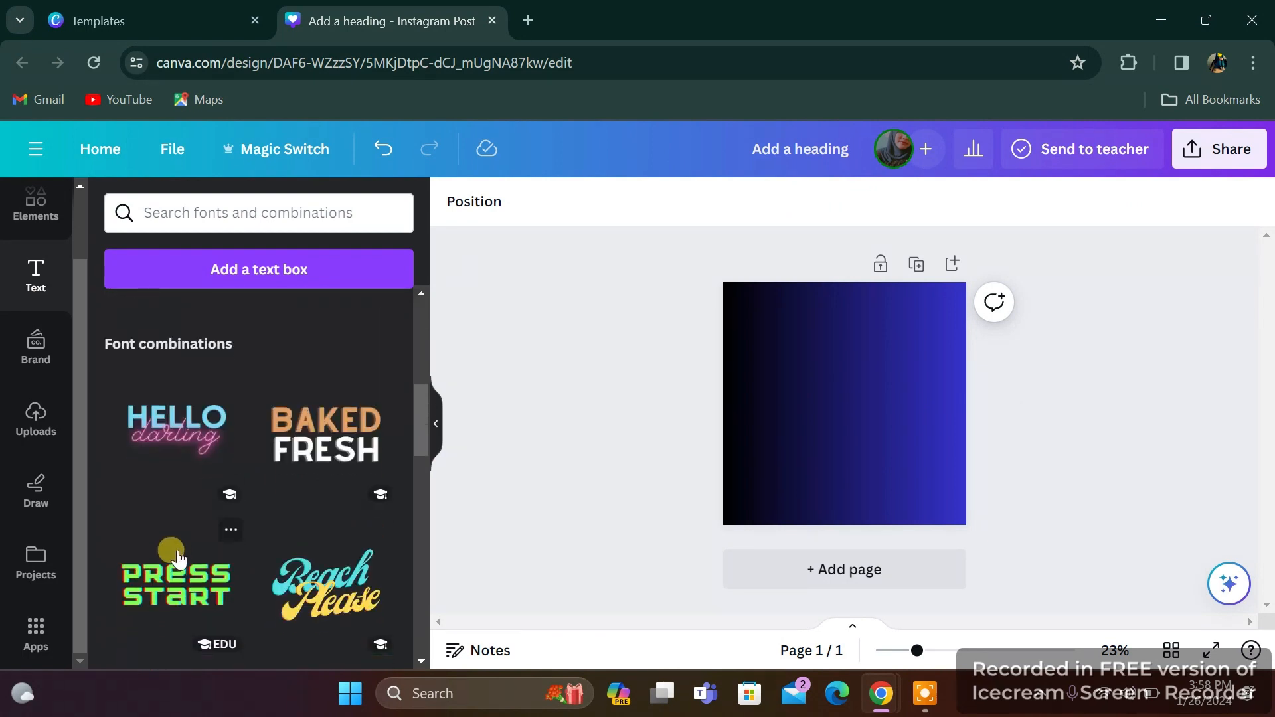
click(180, 433)
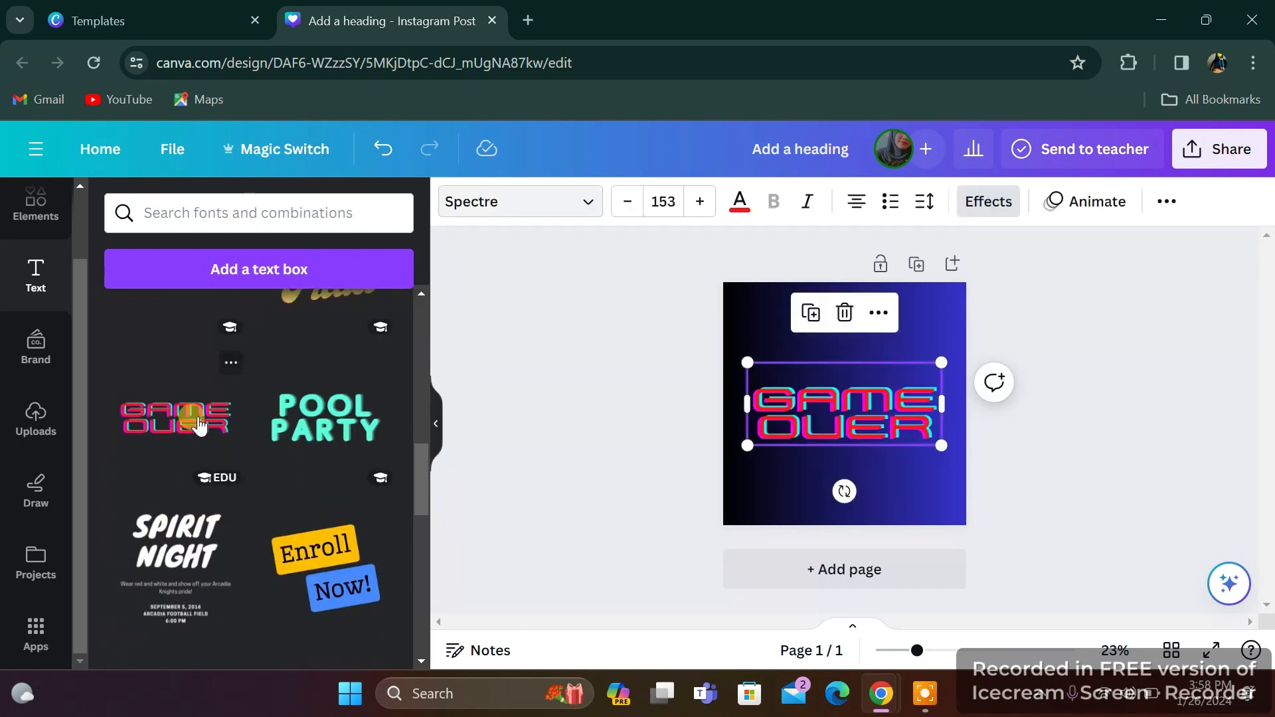
Replace the "GAME OVER" text with "HELPER BOY" and widen its box so "HELPER" fits on one line
double_click(857, 423)
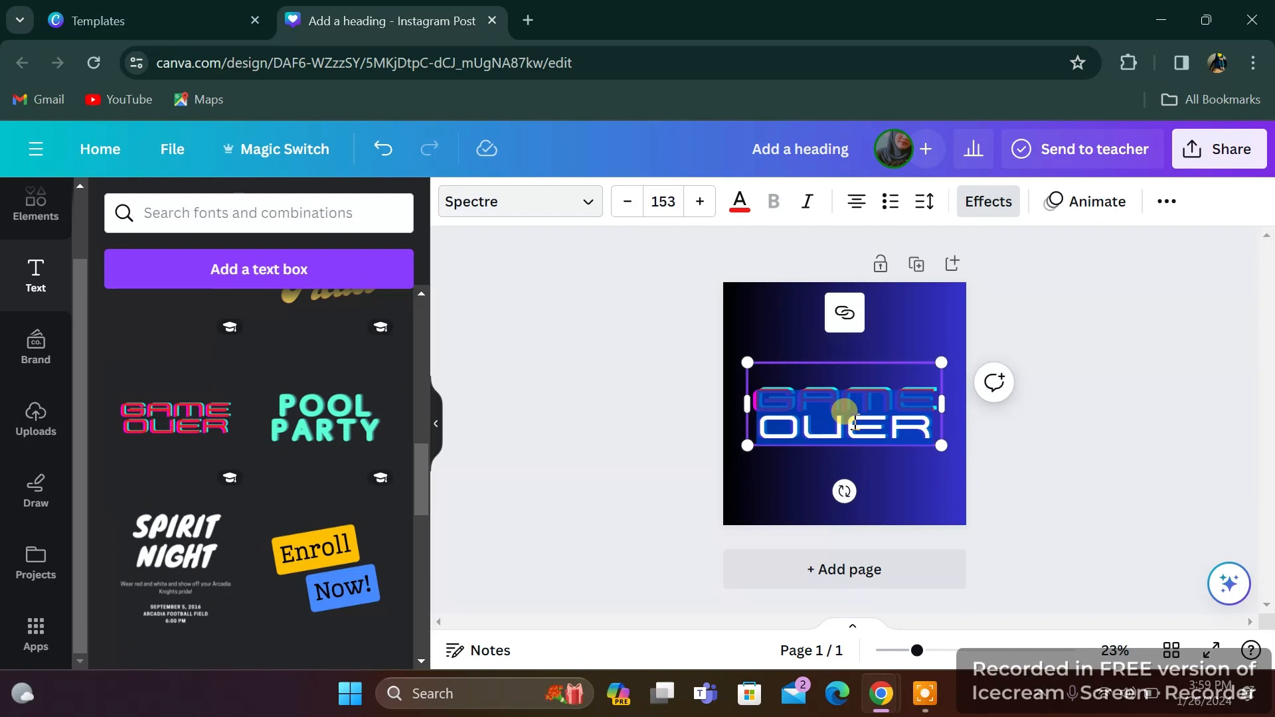
text(HELPER BOY)
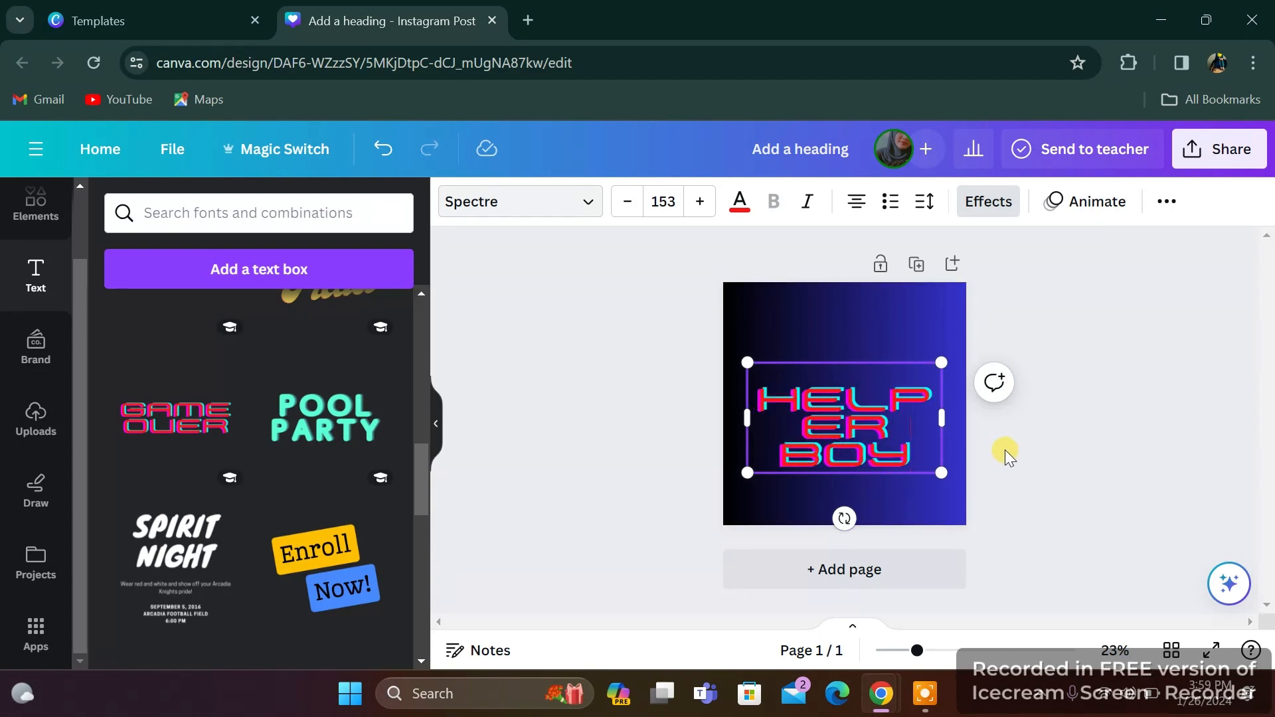
drag(942, 418, 1023, 404)
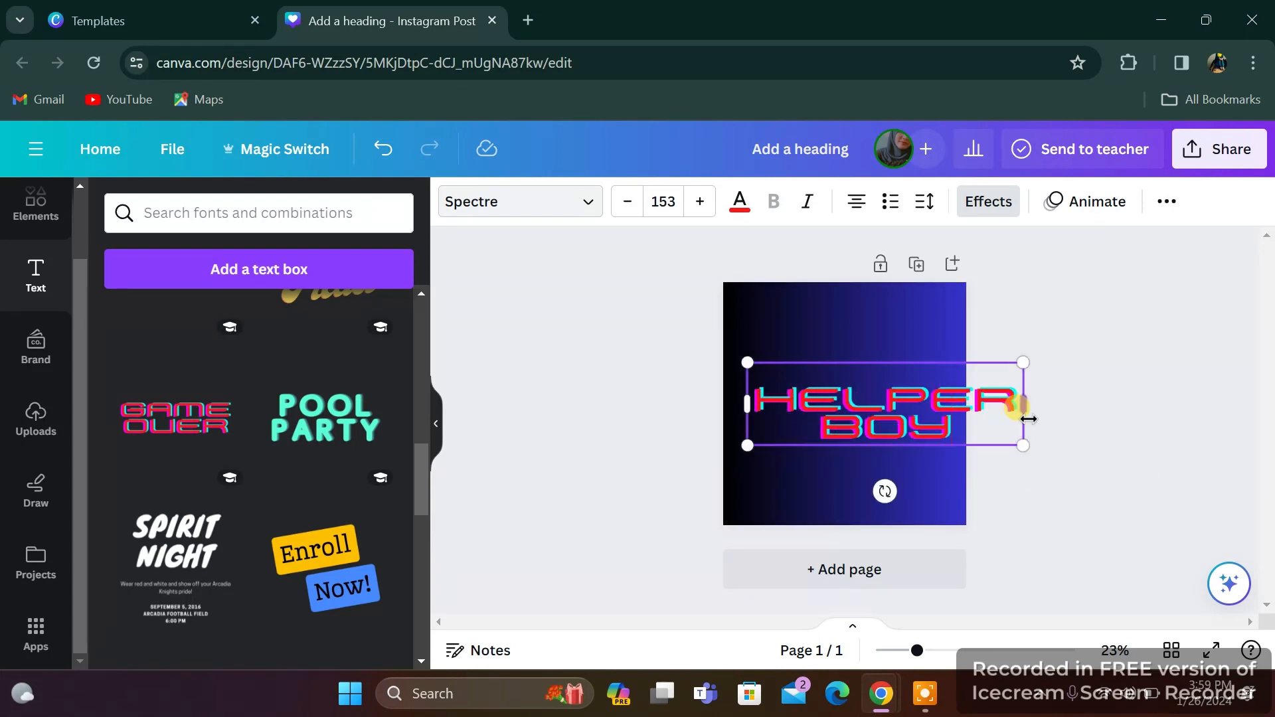
drag(902, 406, 961, 445)
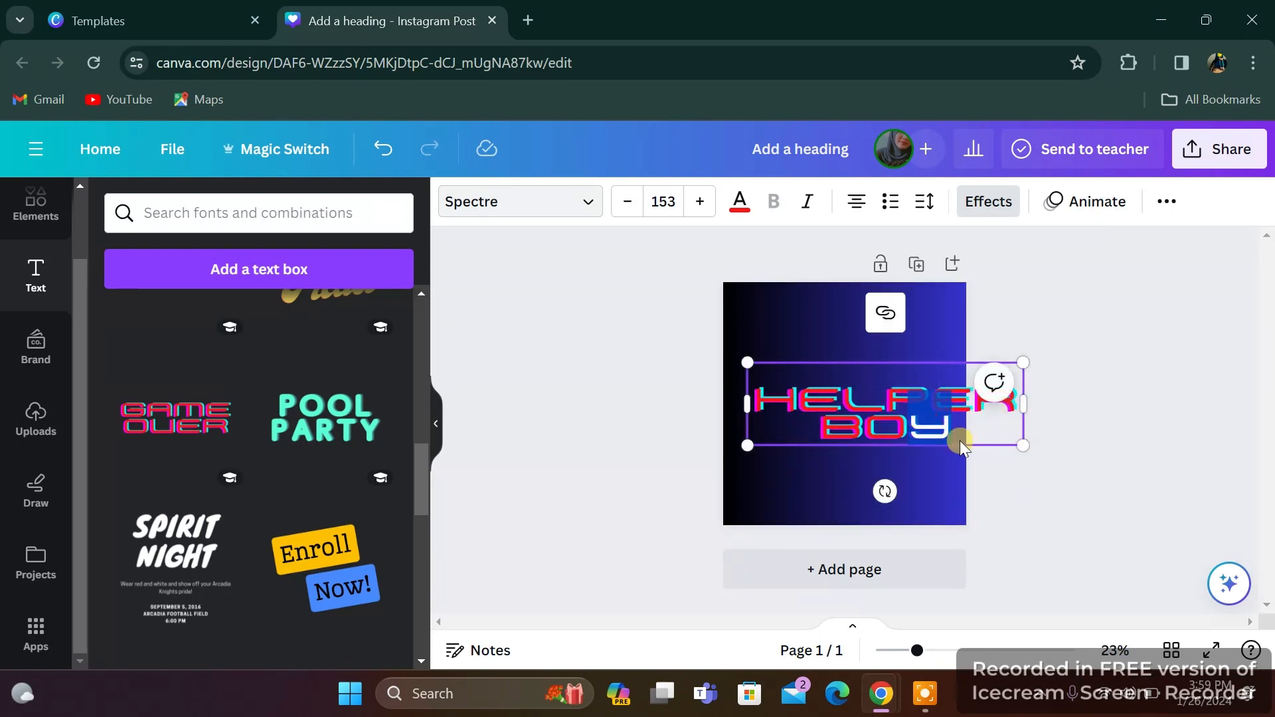
click(1051, 461)
Scale down the "HELPER BOY" text to fit the page width and centre it horizontally in the upper half
click(760, 430)
drag(747, 445, 811, 427)
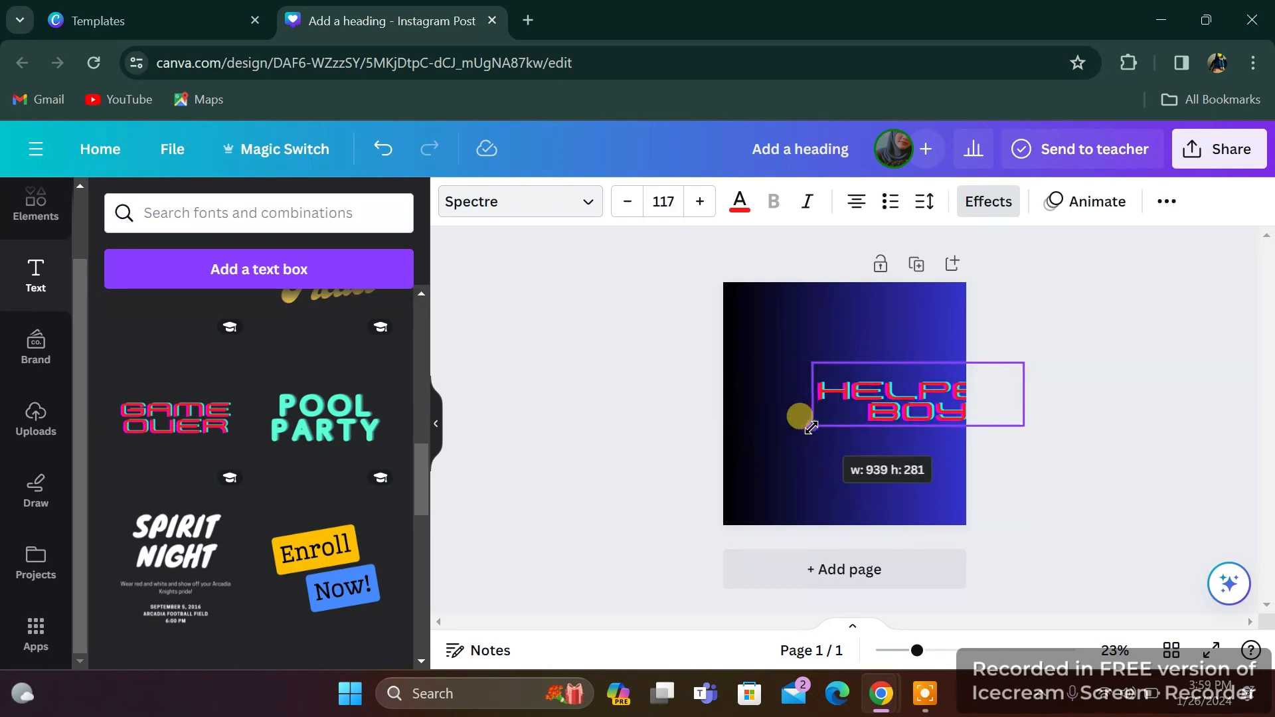
drag(913, 472, 859, 452)
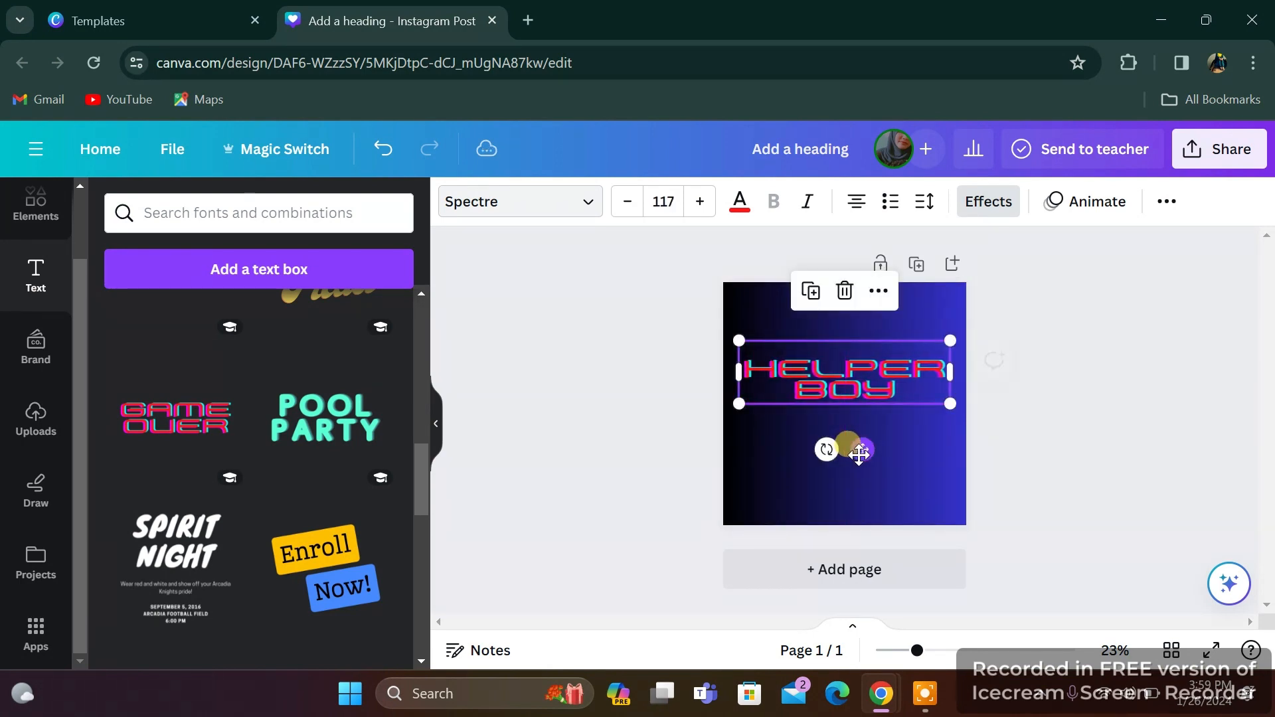
drag(950, 340, 964, 332)
click(894, 448)
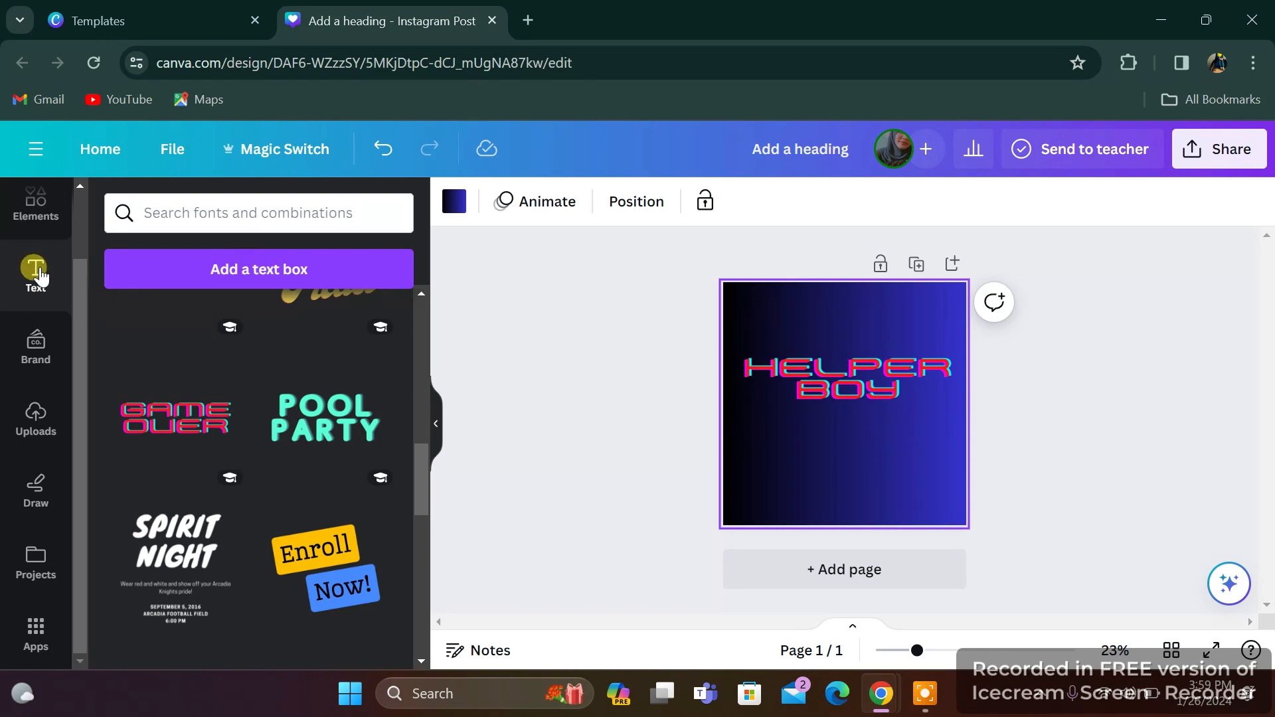
Add the recently used illustration of a boy in a black hoodie and place it below the "HELPER BOY" text
click(37, 204)
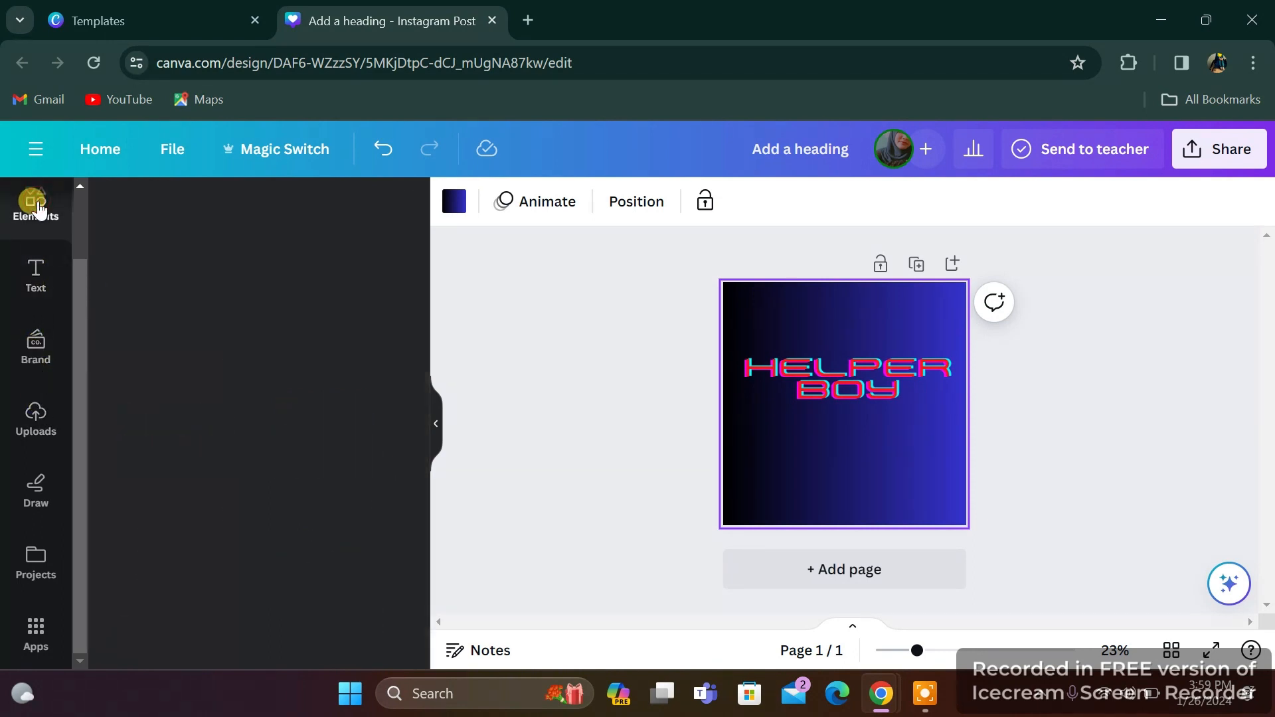
click(189, 211)
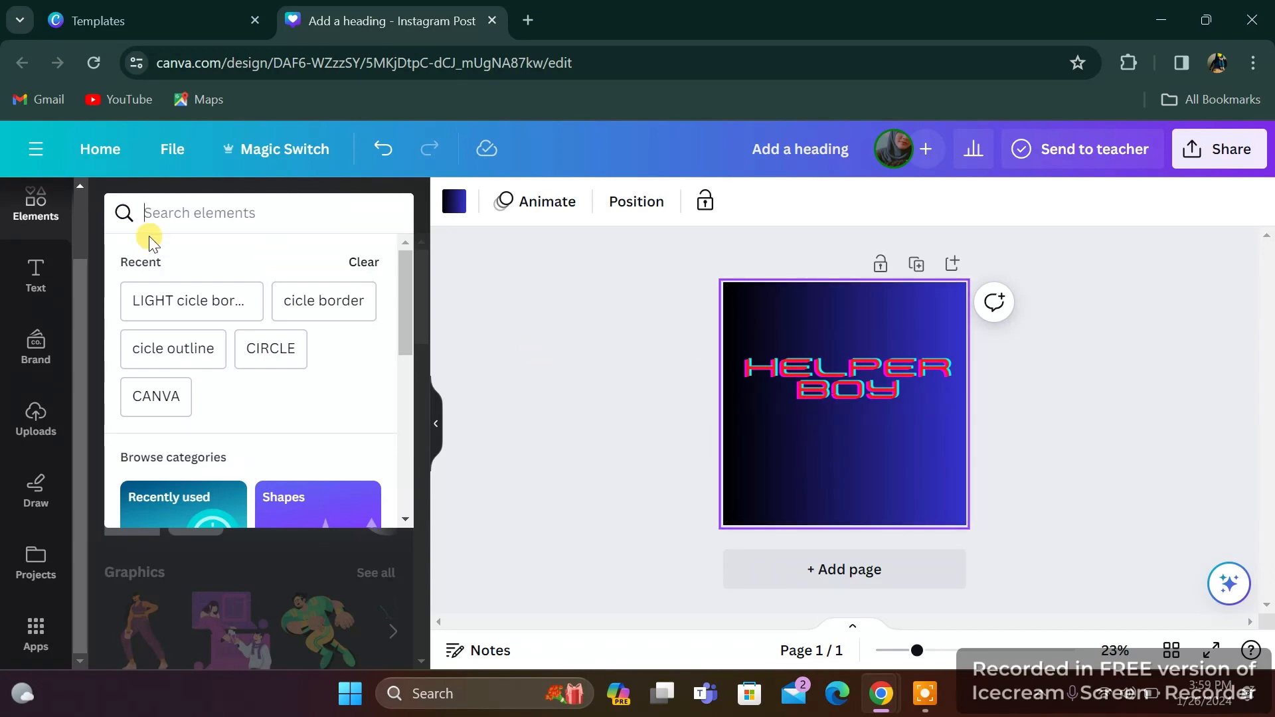
click(800, 410)
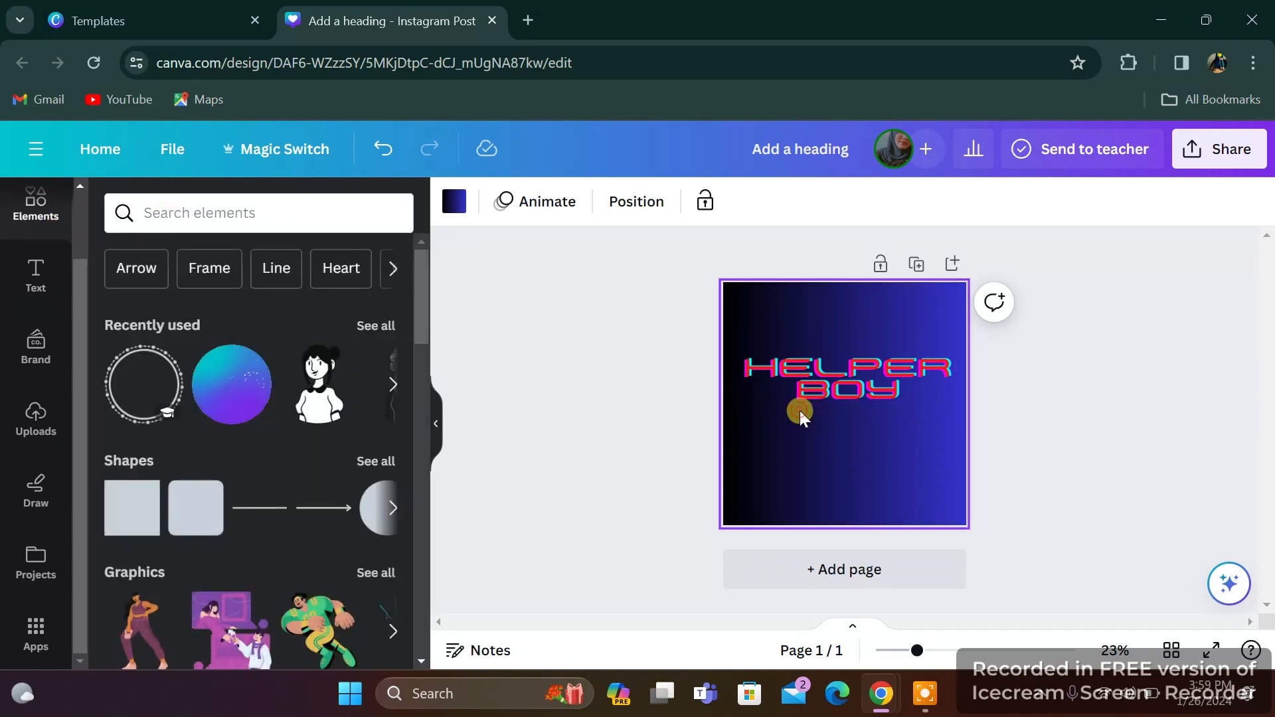
click(375, 325)
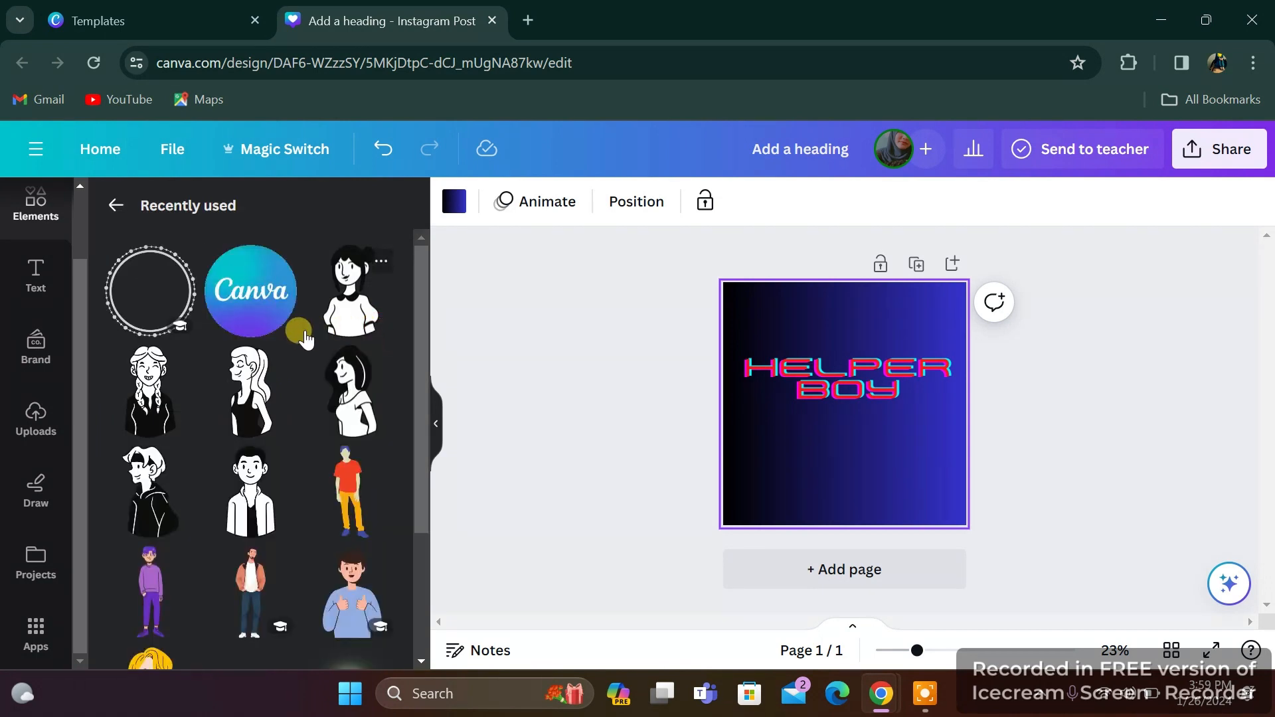
click(154, 498)
drag(850, 420, 779, 523)
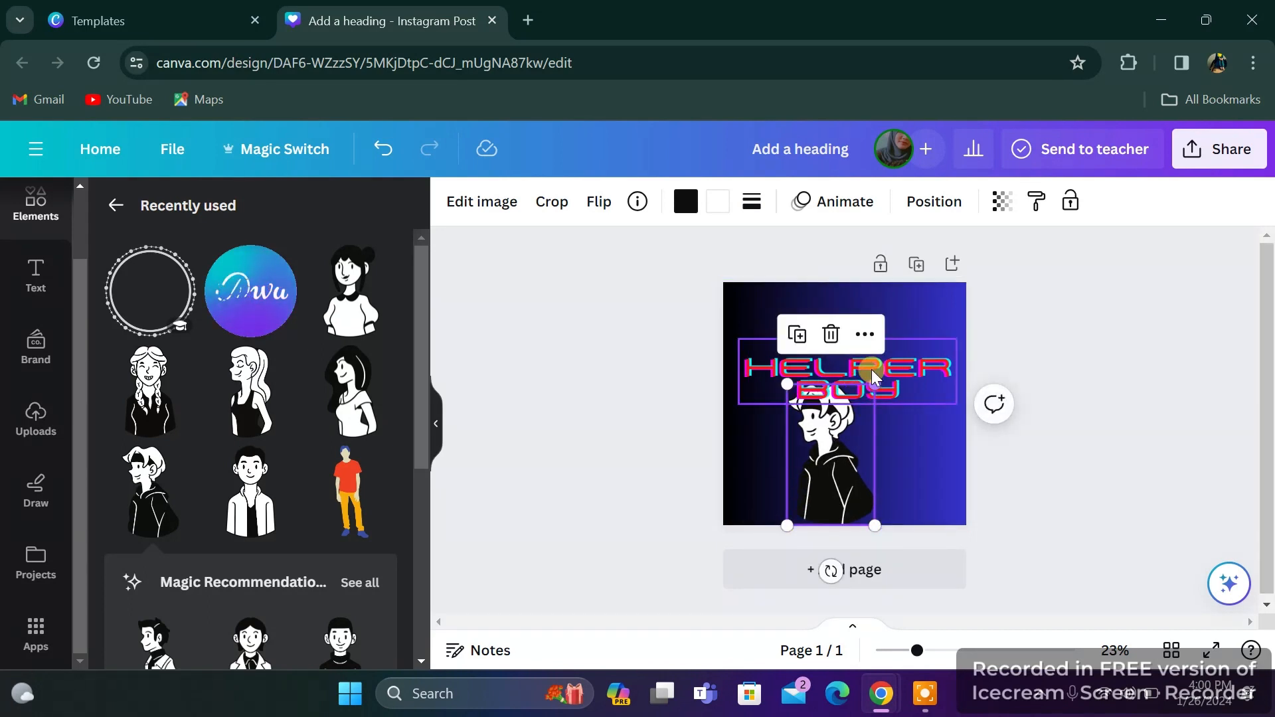
Bring the hooded boy illustration to the front, above the text
click(864, 335)
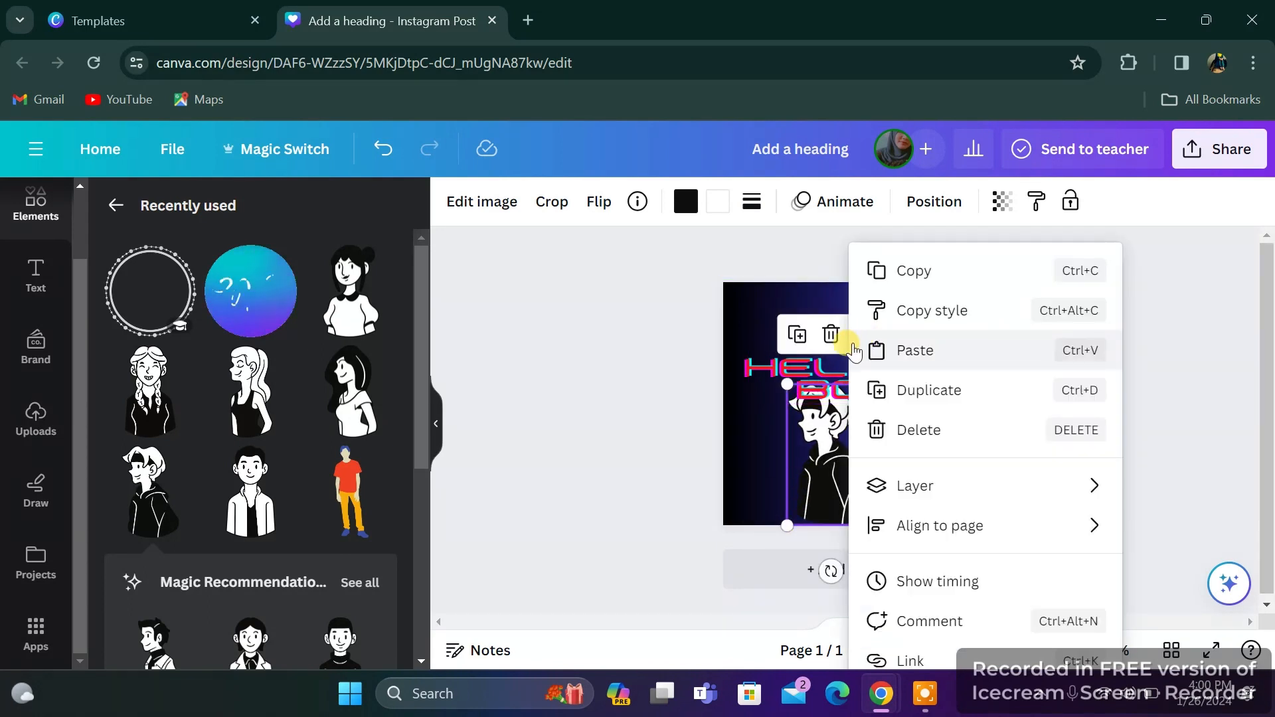
mouse_move(886, 484)
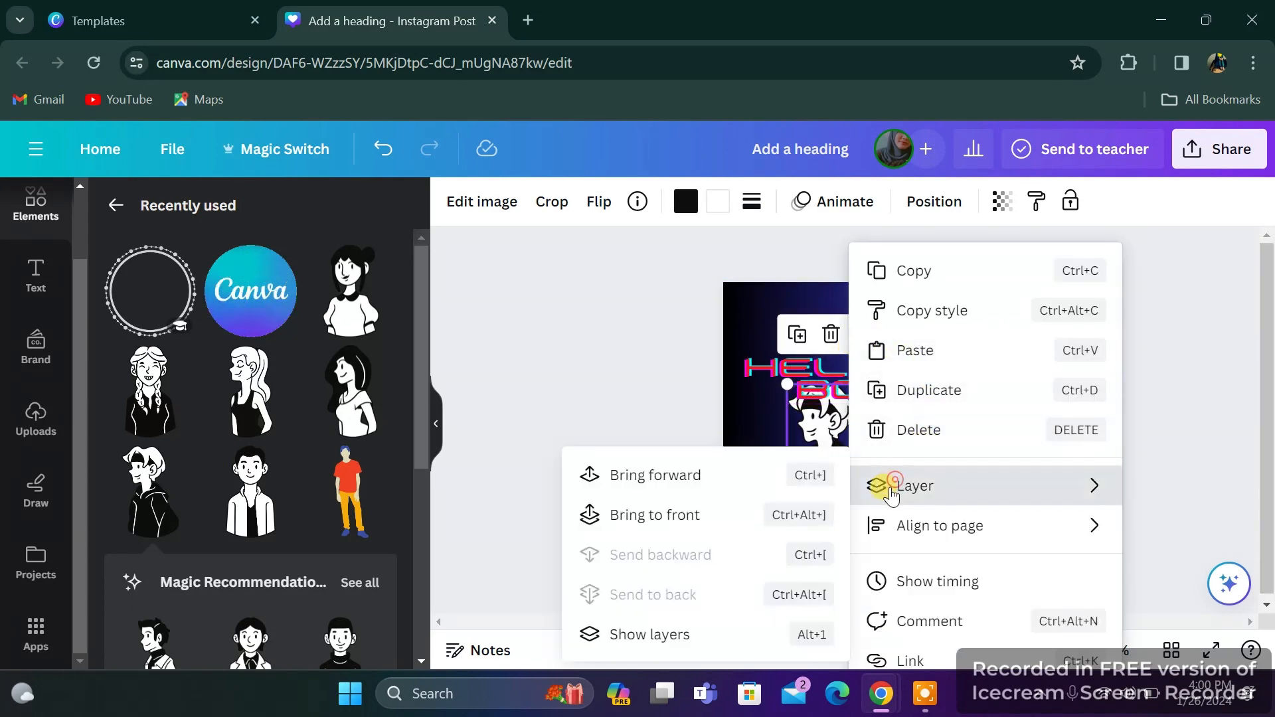
click(656, 521)
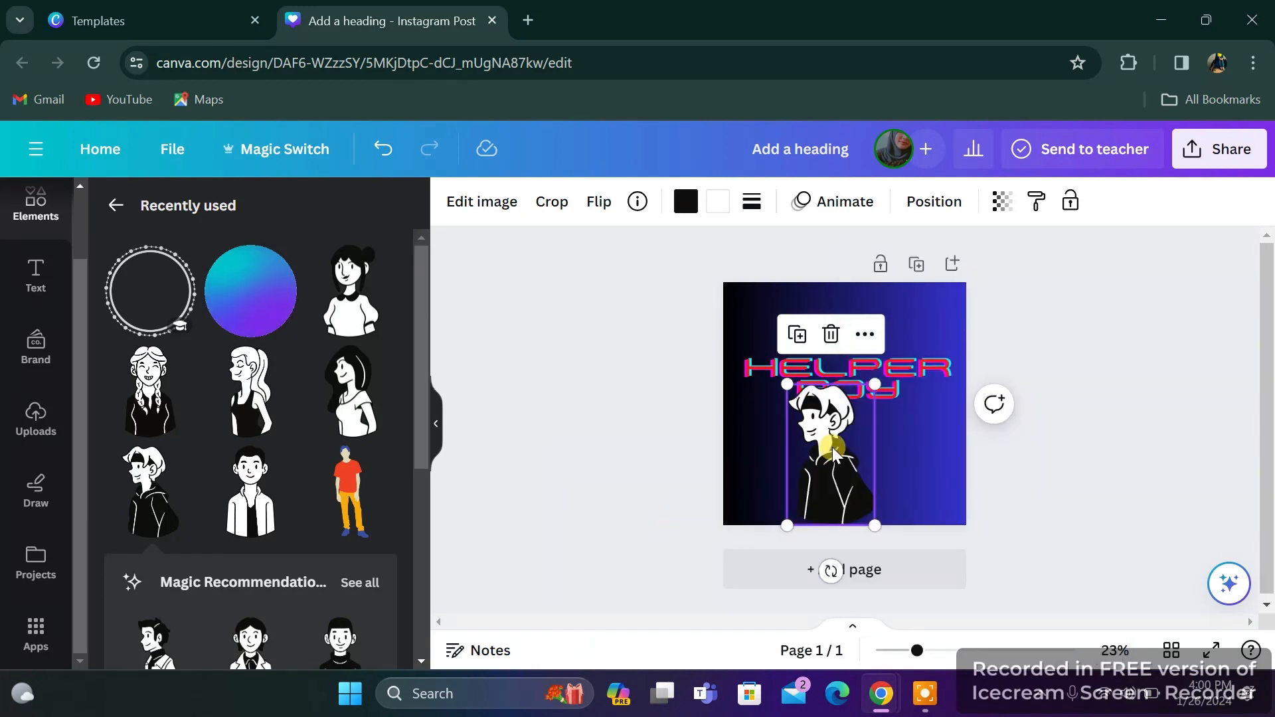
Enlarge the hooded boy illustration and centre it over the "HELPER BOY" text, reaching the page's bottom edge
drag(834, 454, 840, 441)
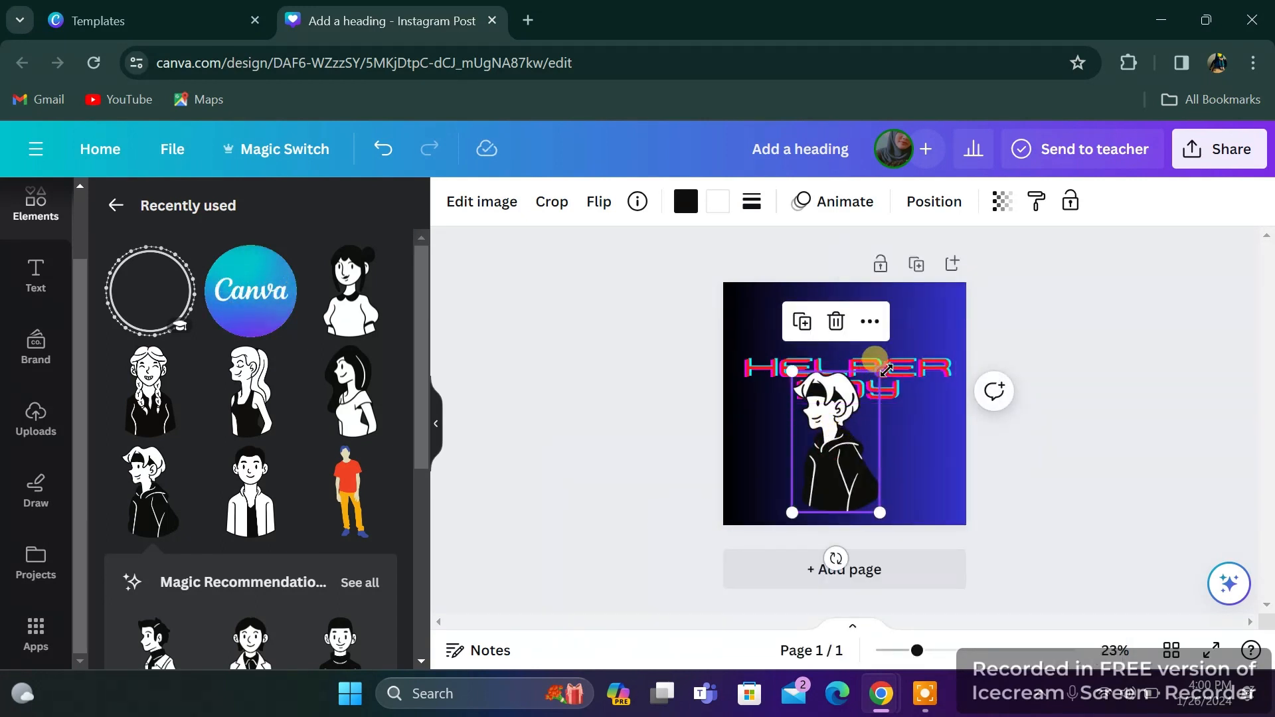
drag(887, 370, 926, 307)
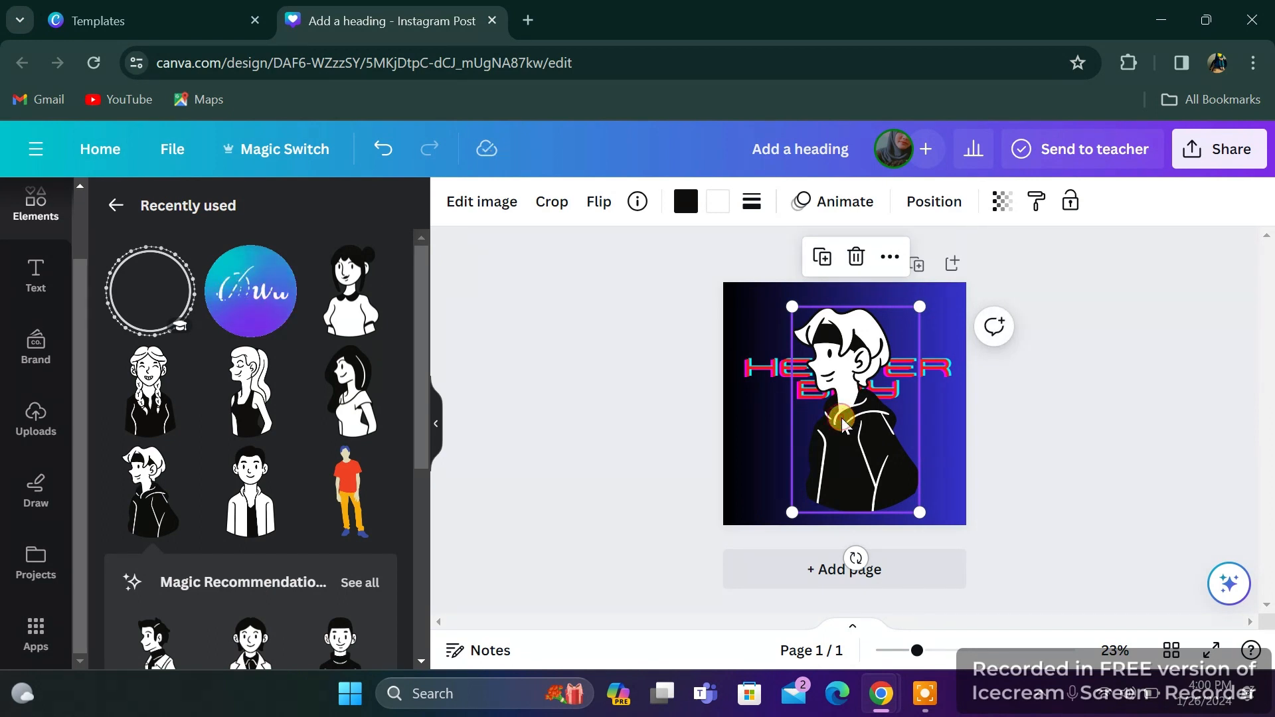
drag(842, 425, 837, 432)
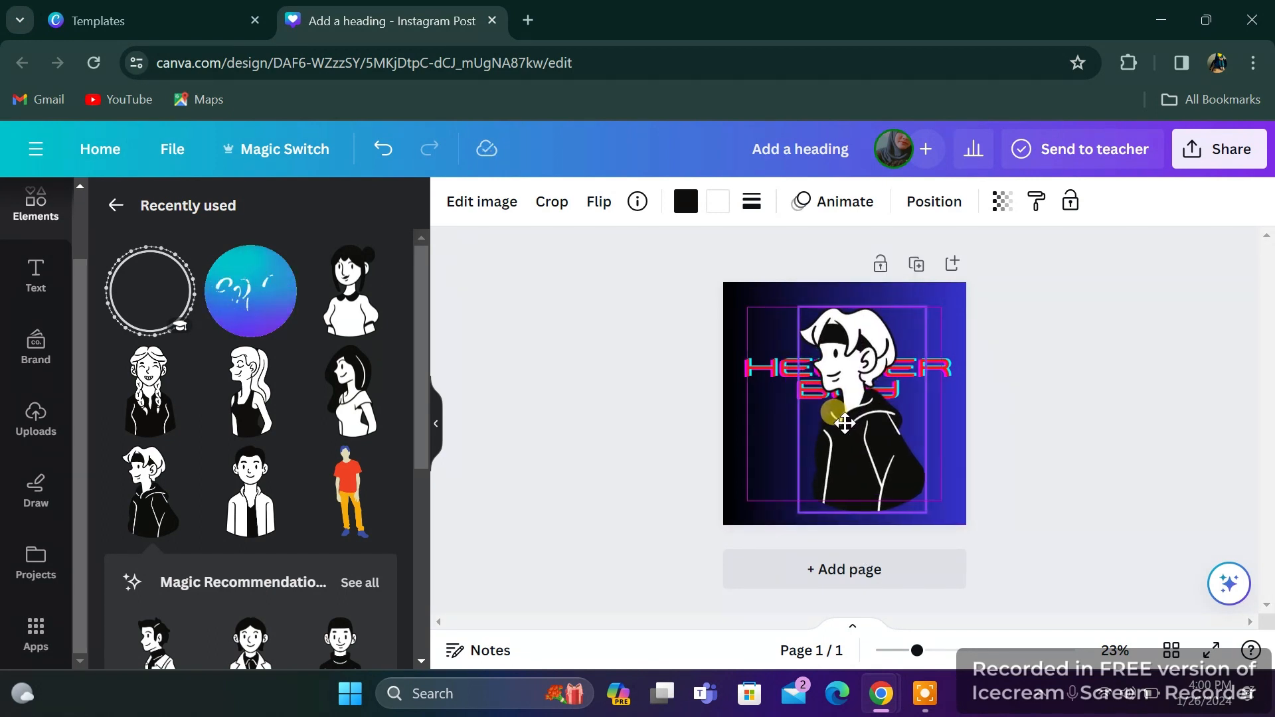
drag(911, 320, 937, 308)
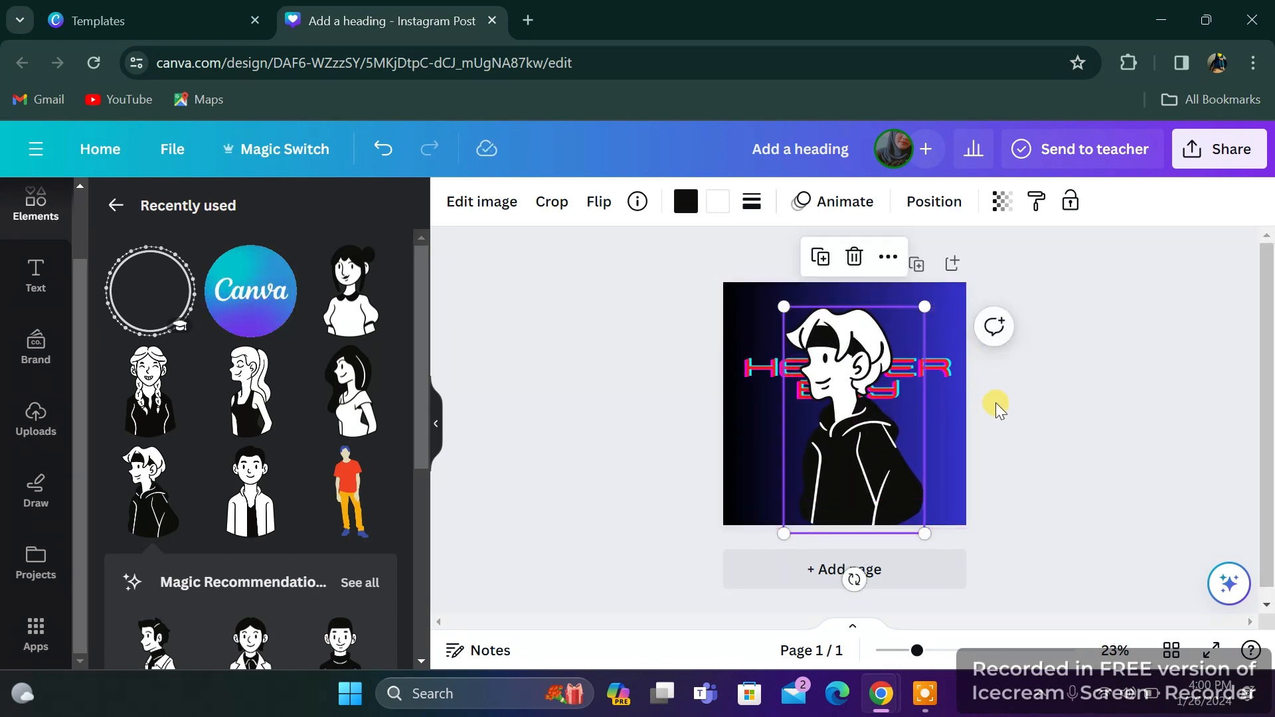
click(1019, 419)
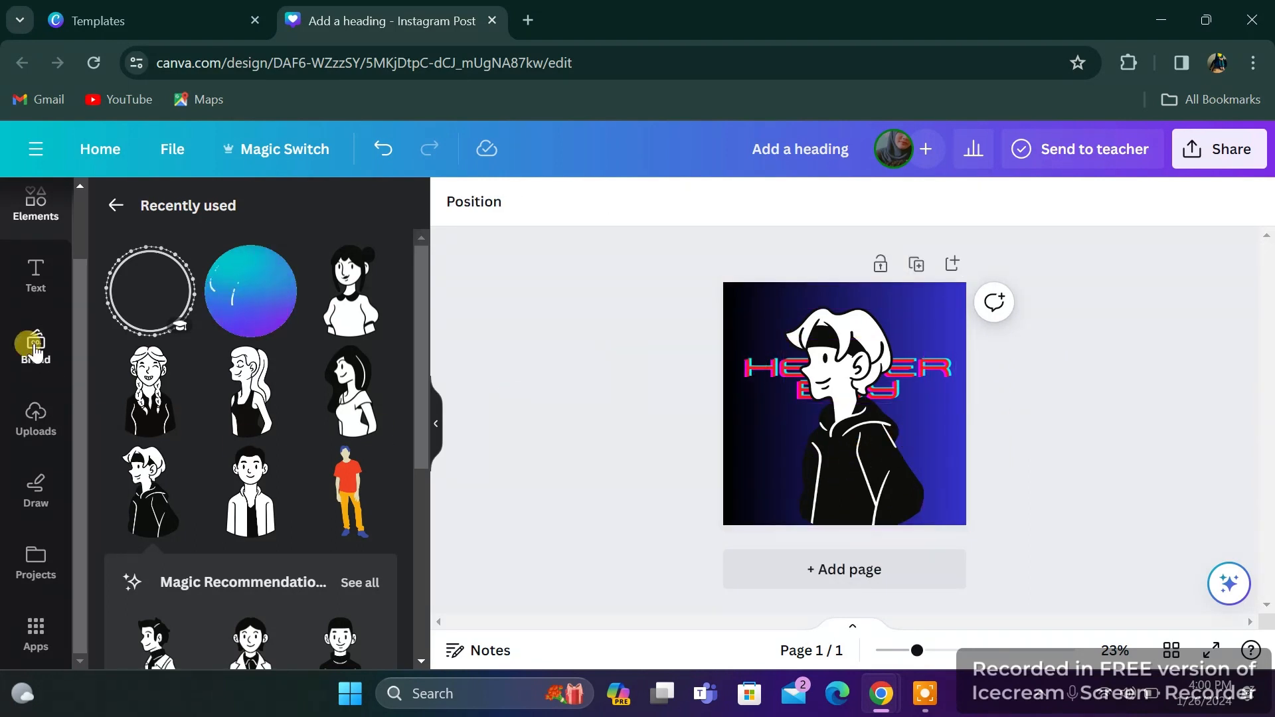
Search the elements for "study" and show all matching graphics
click(27, 212)
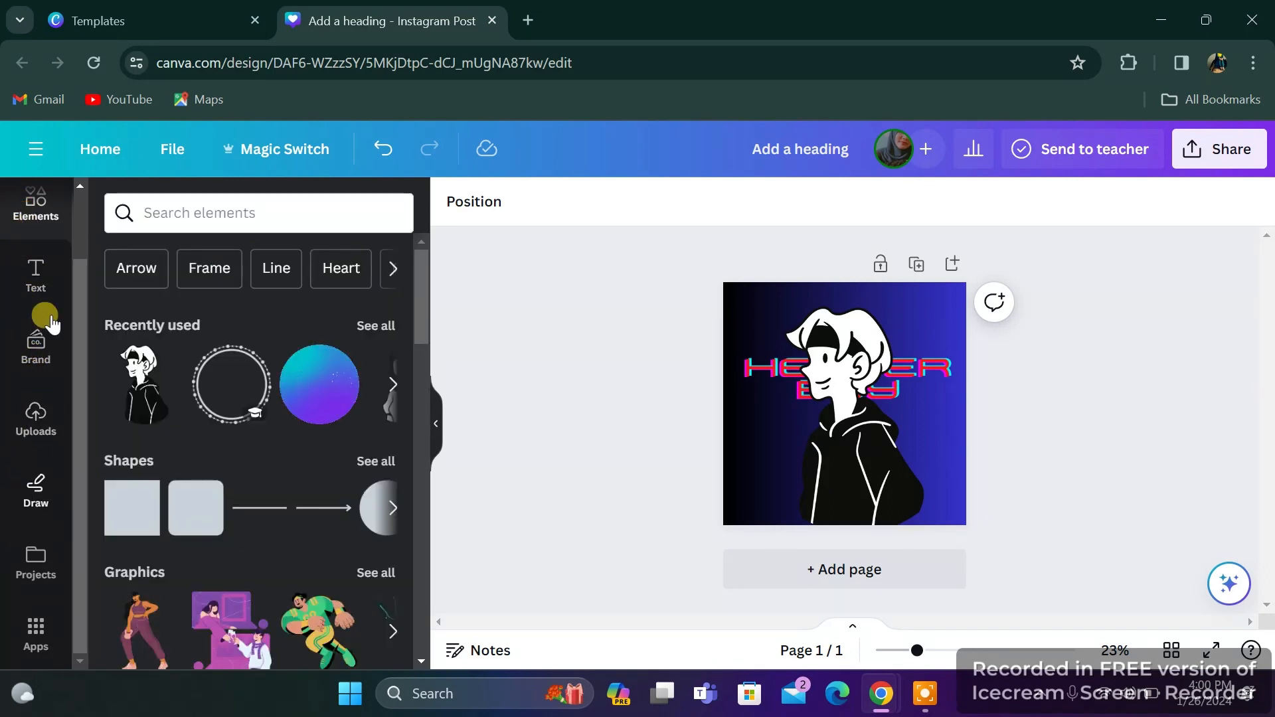
click(167, 211)
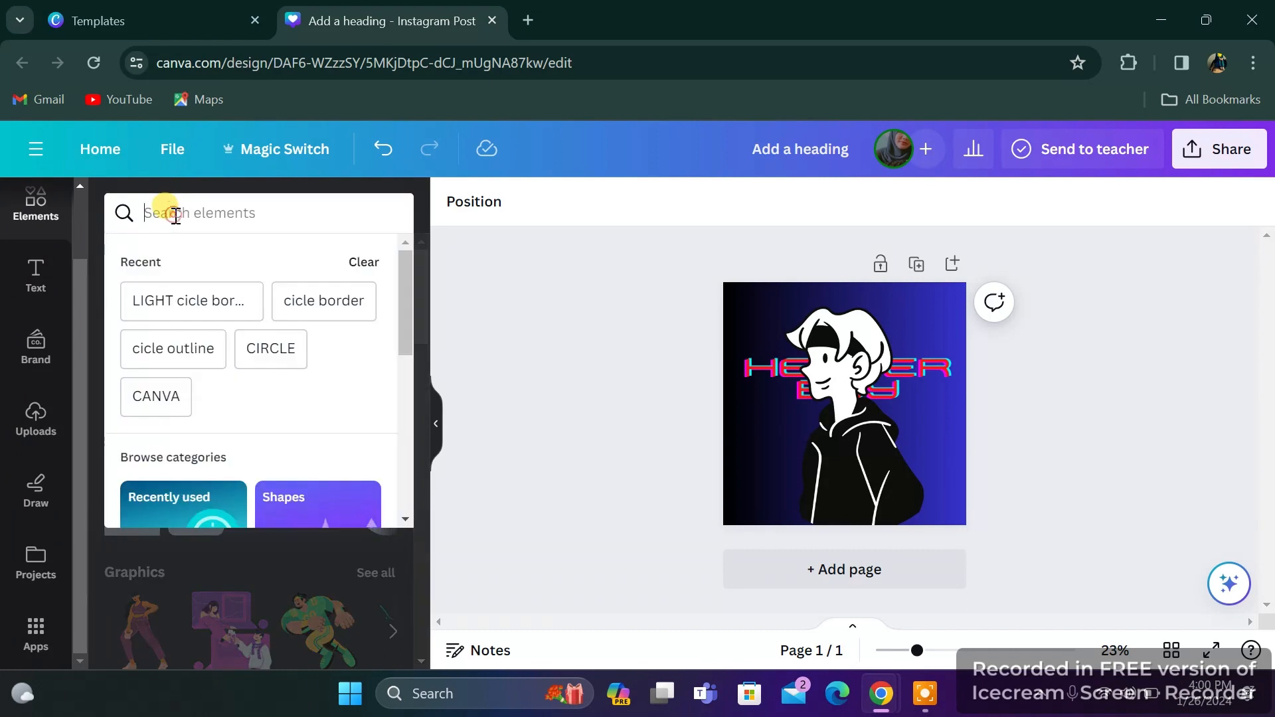
text(s)
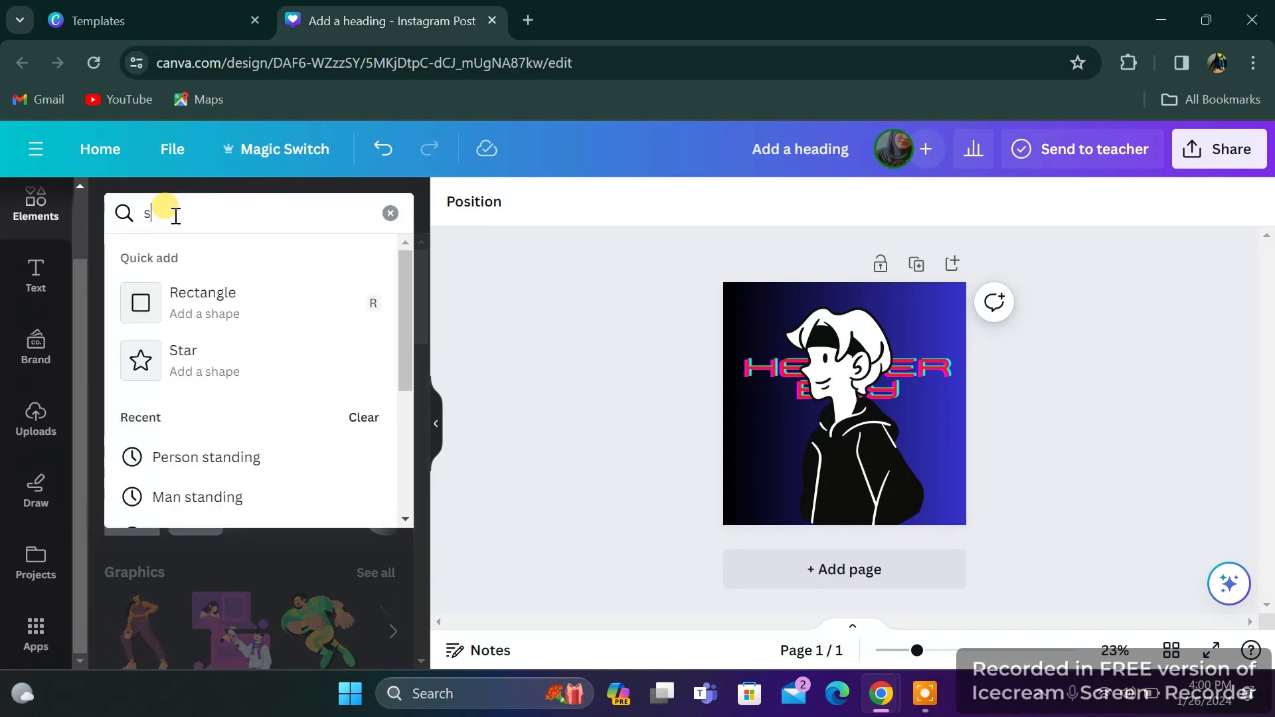
text(tudy)
key(Return)
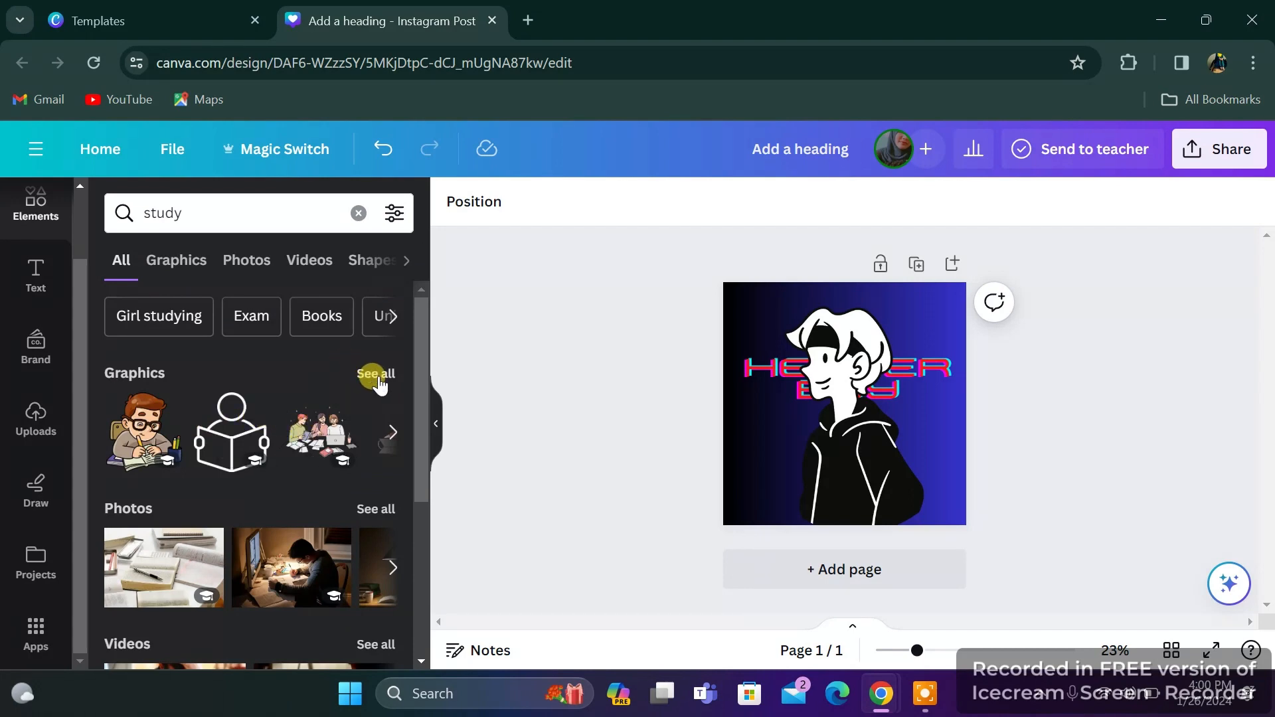
click(370, 373)
Add the girl with a light bulb and open book, shrink it and place it in the page's lower-left corner
scroll(273, 488, down, 1)
scroll(273, 488, down, 4)
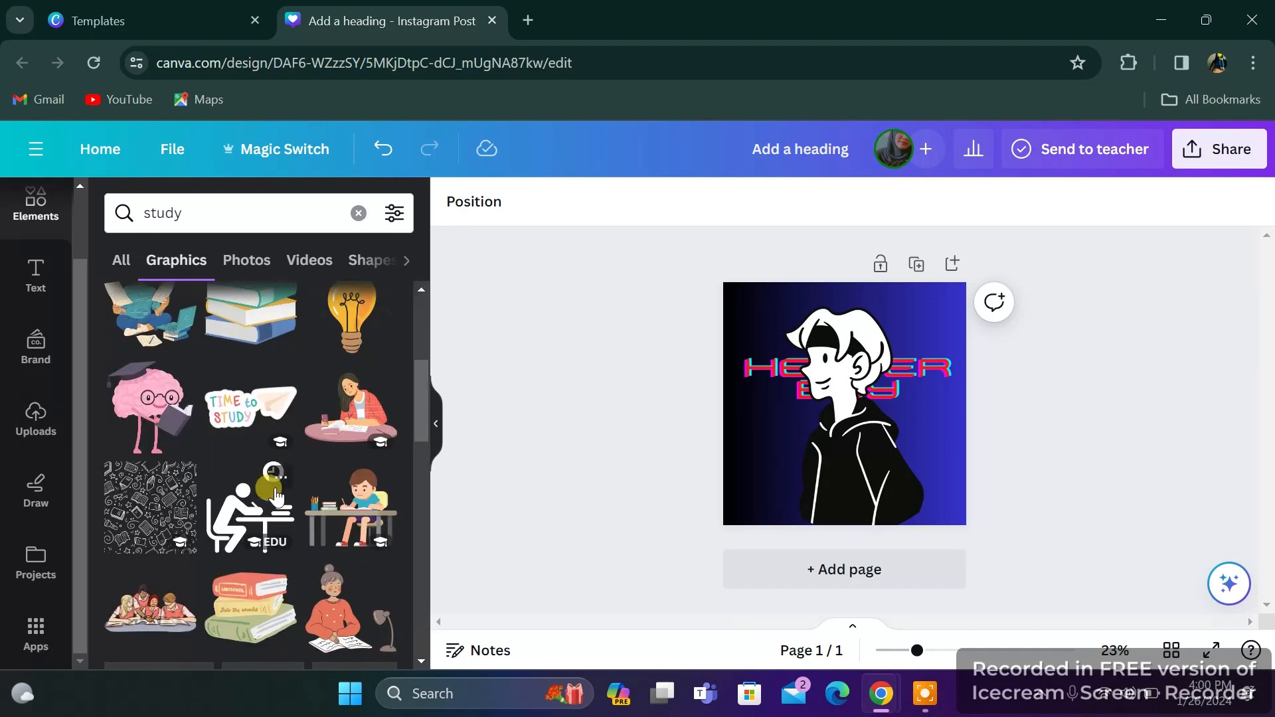
scroll(266, 485, up, 2)
scroll(247, 481, down, 2)
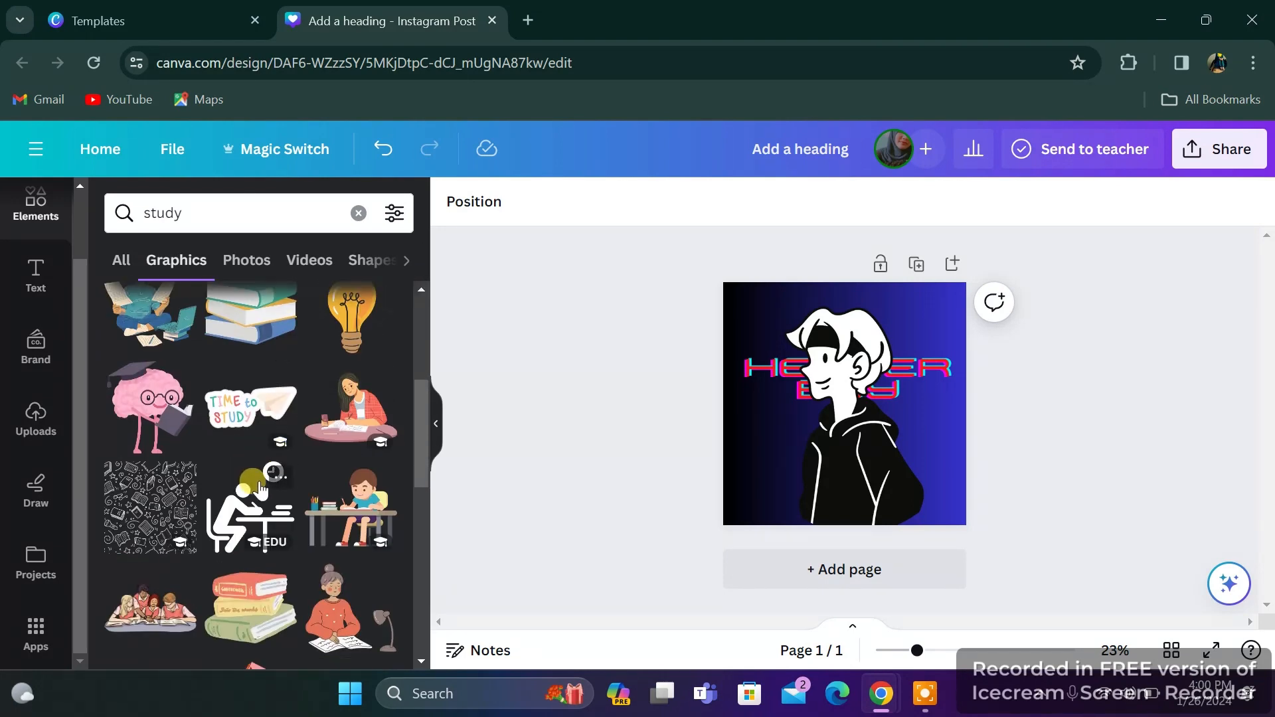
scroll(259, 490, up, 2)
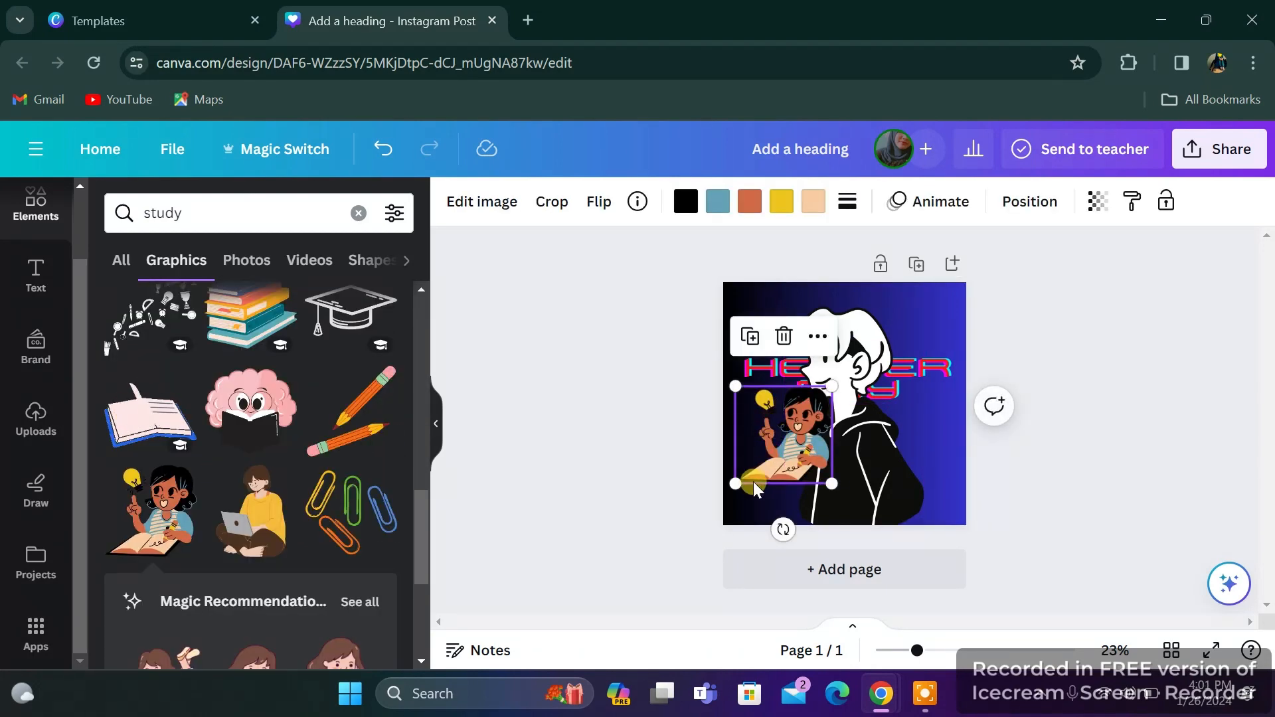
drag(737, 481, 786, 433)
drag(803, 414, 763, 496)
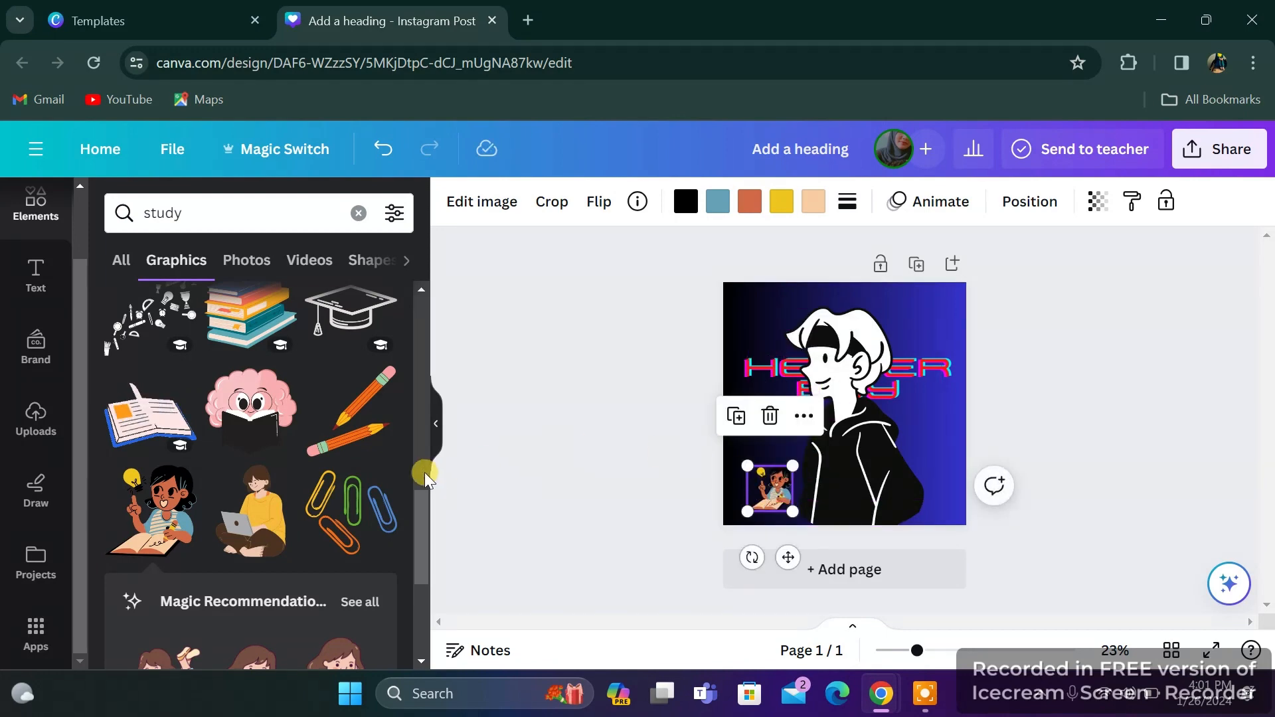
Add the graphic of a man holding up a paper, shrink it and place it in the page's upper-right corner
scroll(312, 465, down, 9)
scroll(312, 464, up, 2)
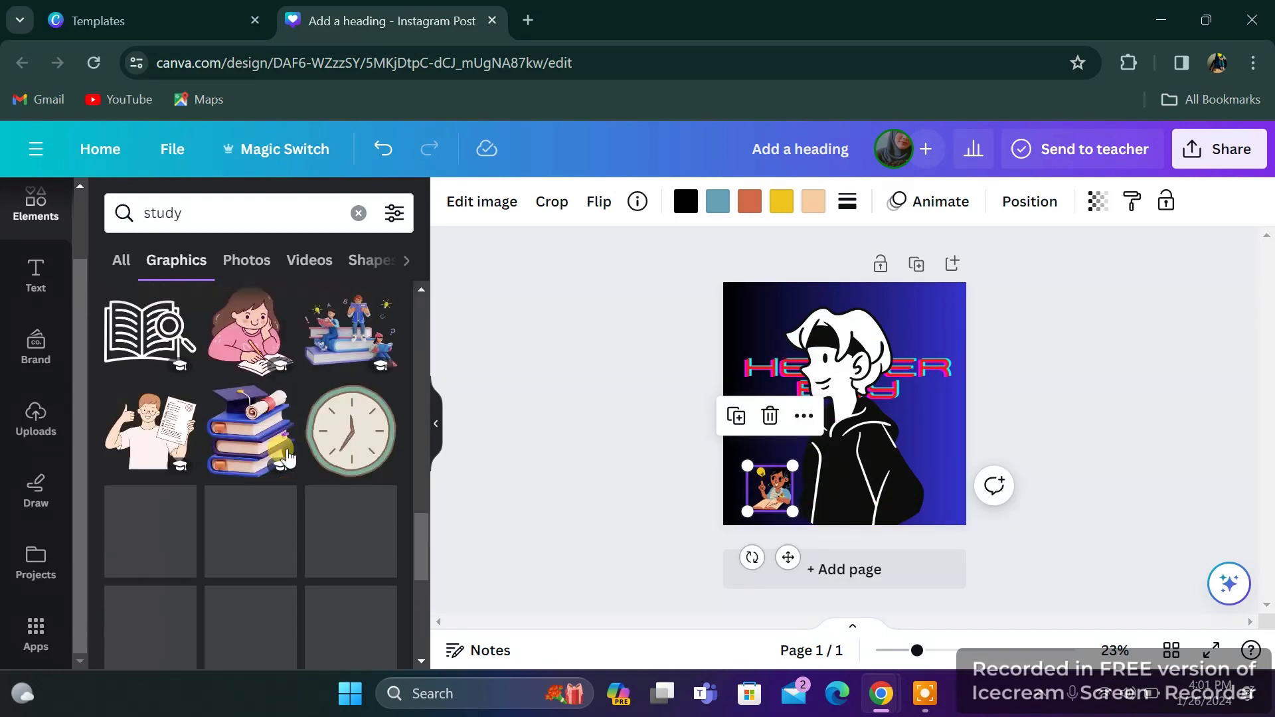
click(167, 448)
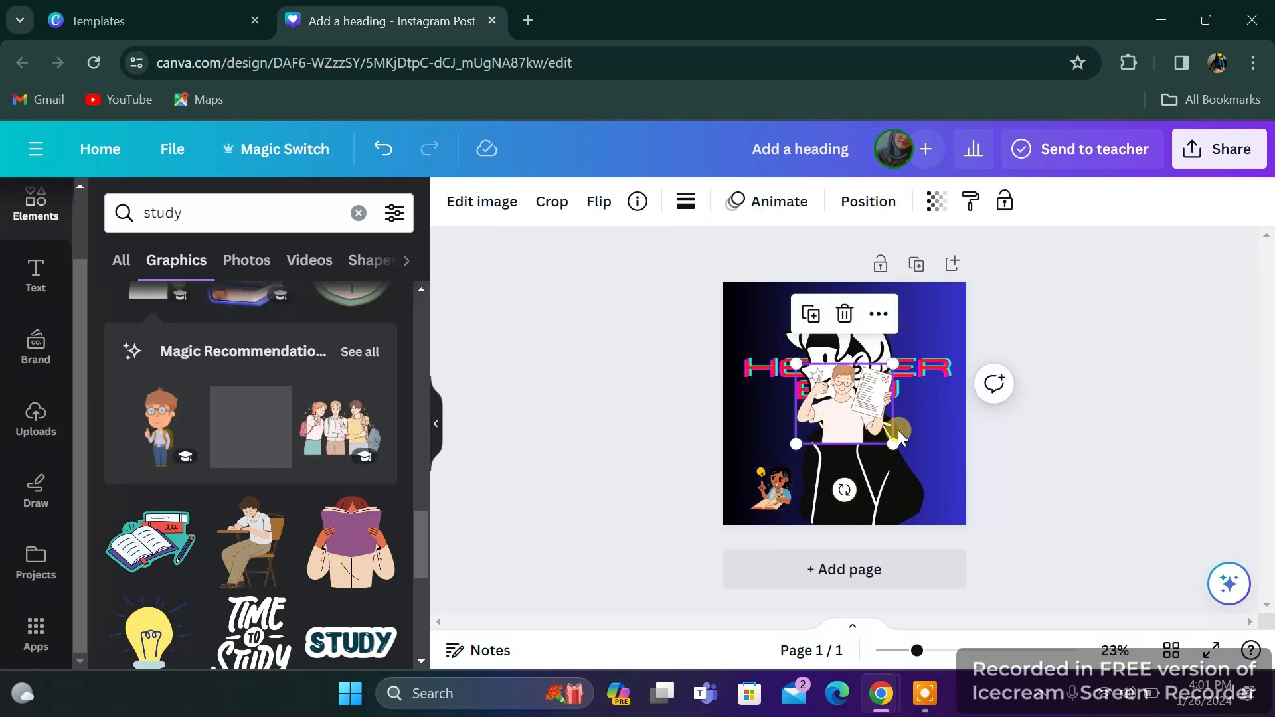
drag(777, 446, 844, 403)
drag(845, 403, 855, 397)
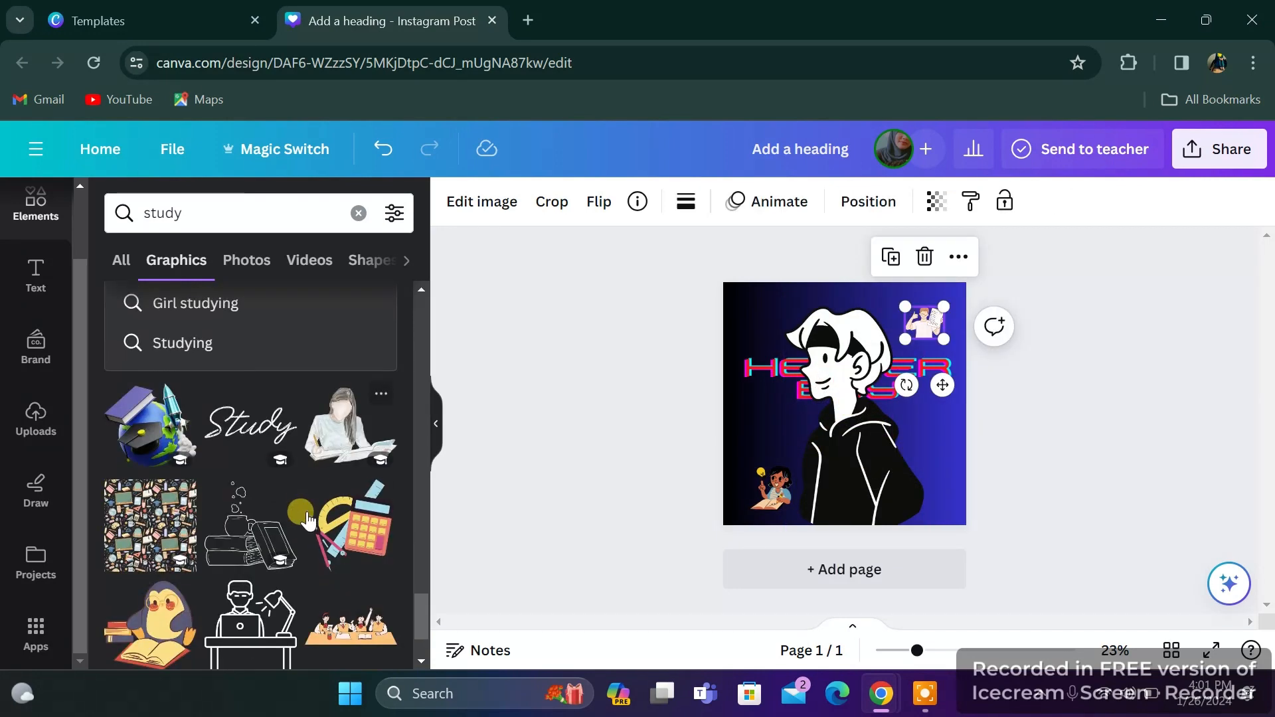
Look through further study graphics for illustrations to fill the remaining corners of the page
scroll(303, 522, down, 2)
scroll(292, 518, down, 2)
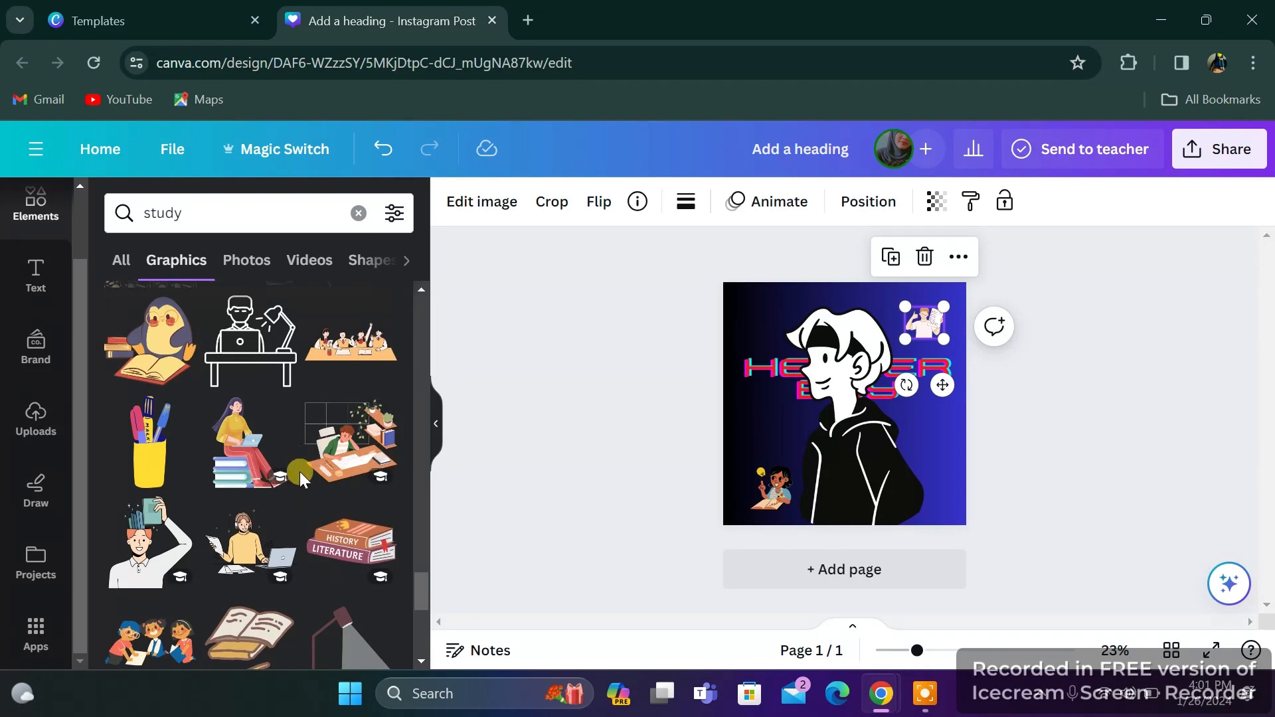
scroll(292, 498, down, 2)
scroll(262, 524, down, 3)
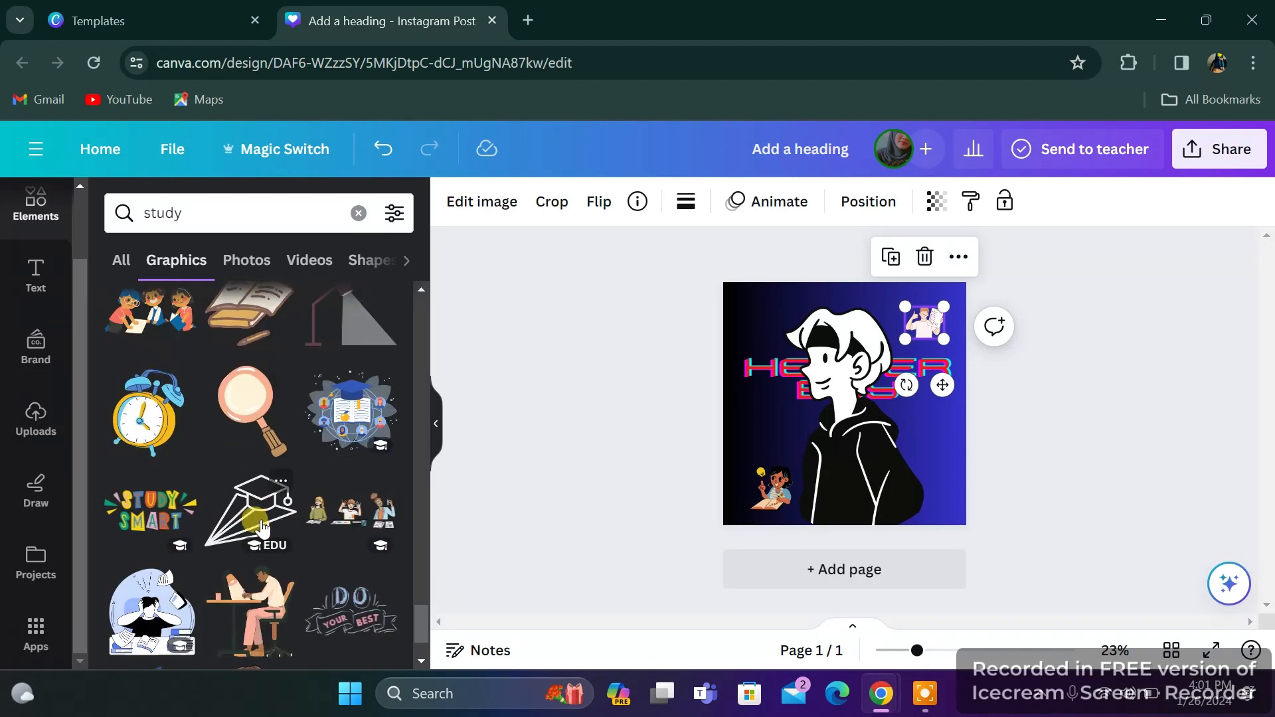
scroll(308, 465, down, 4)
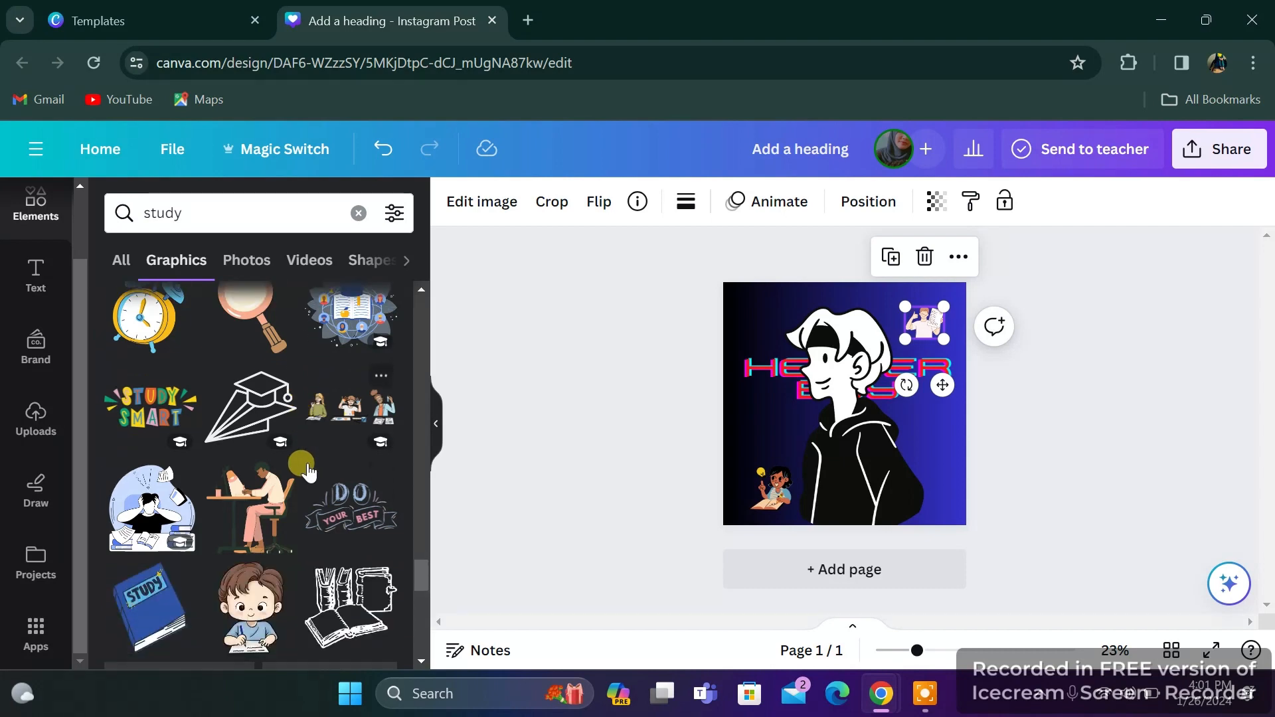
scroll(286, 495, down, 3)
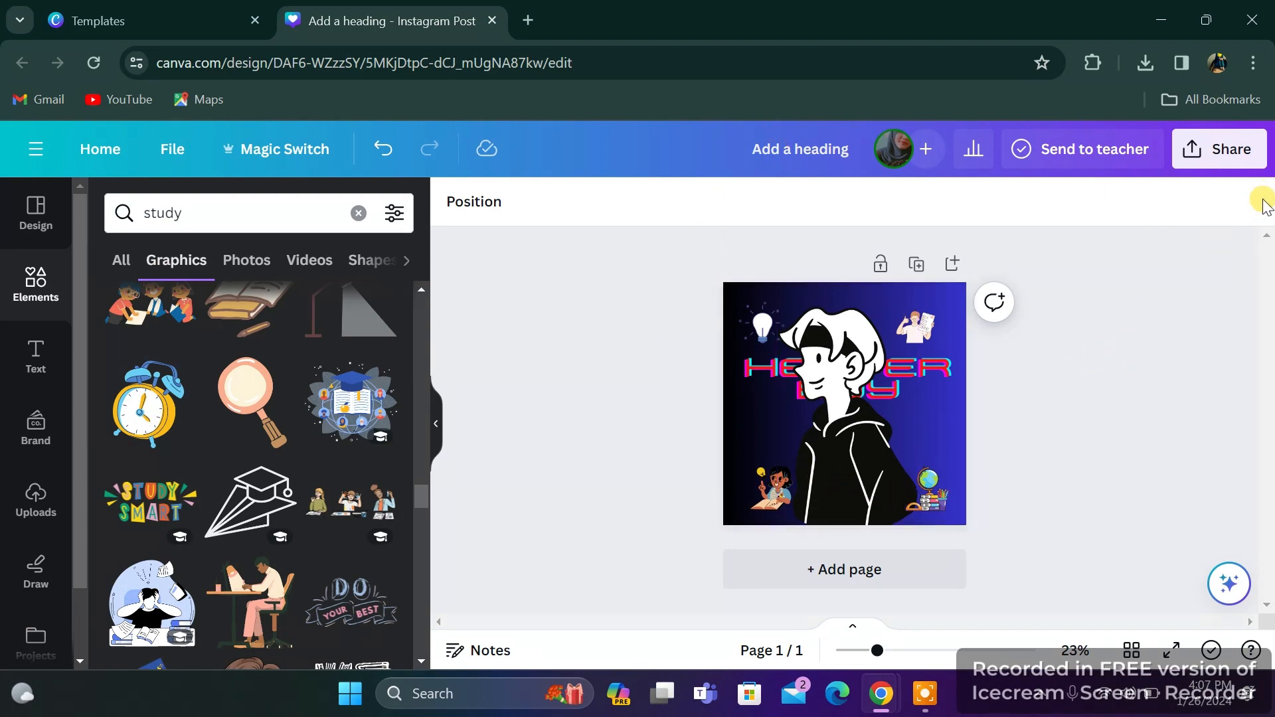
Download the design as a PNG and open the downloaded image "Add a heading (6).png"
click(1219, 149)
scroll(1063, 423, down, 2)
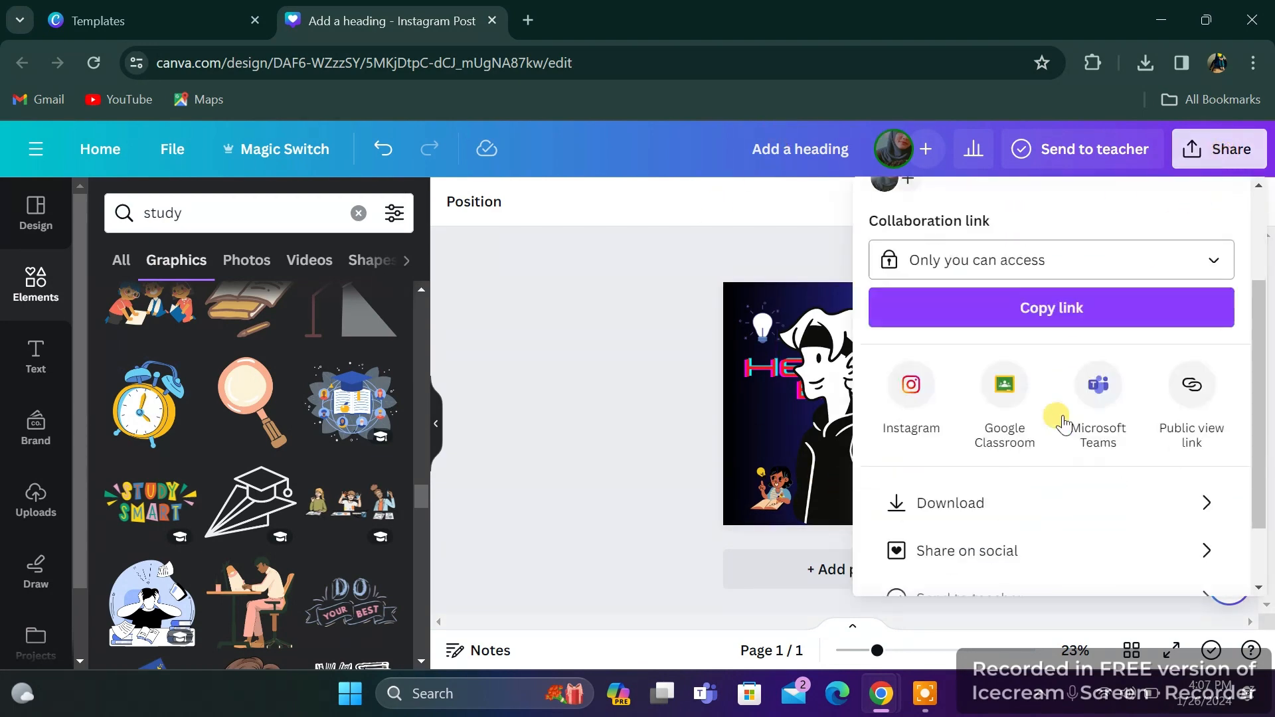
scroll(1062, 423, down, 1)
click(982, 419)
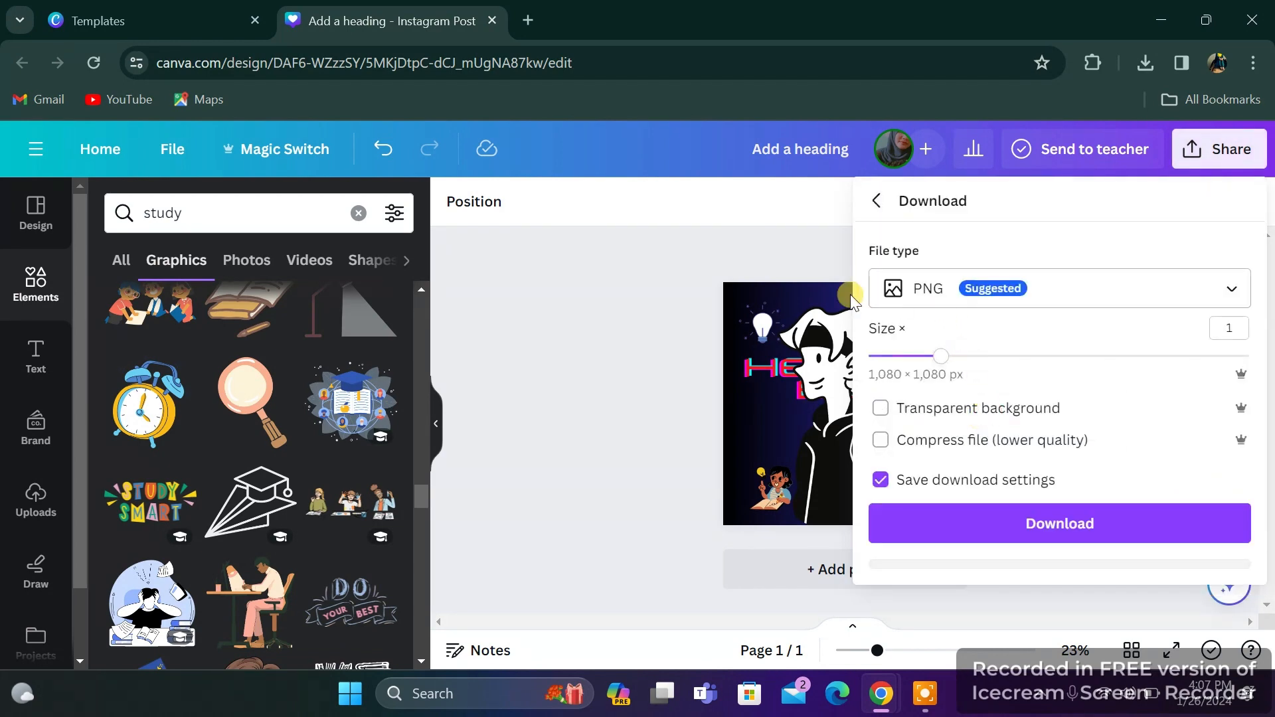
click(1070, 469)
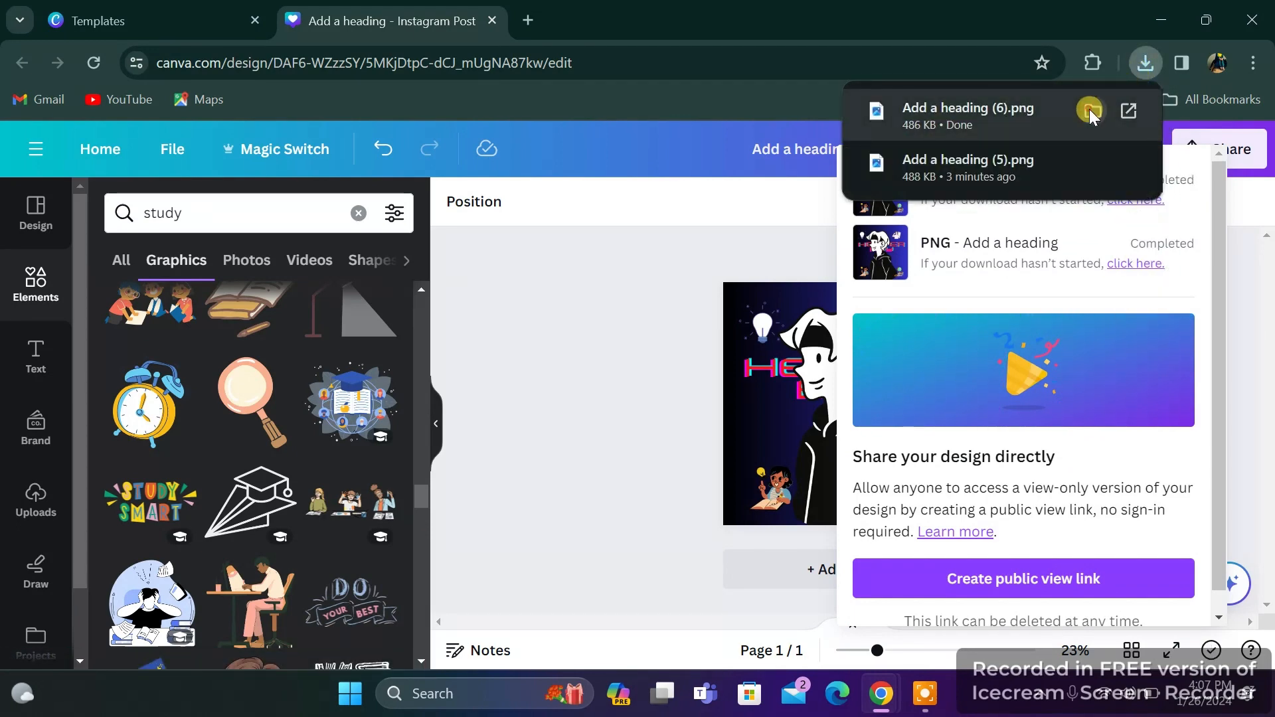
click(1089, 109)
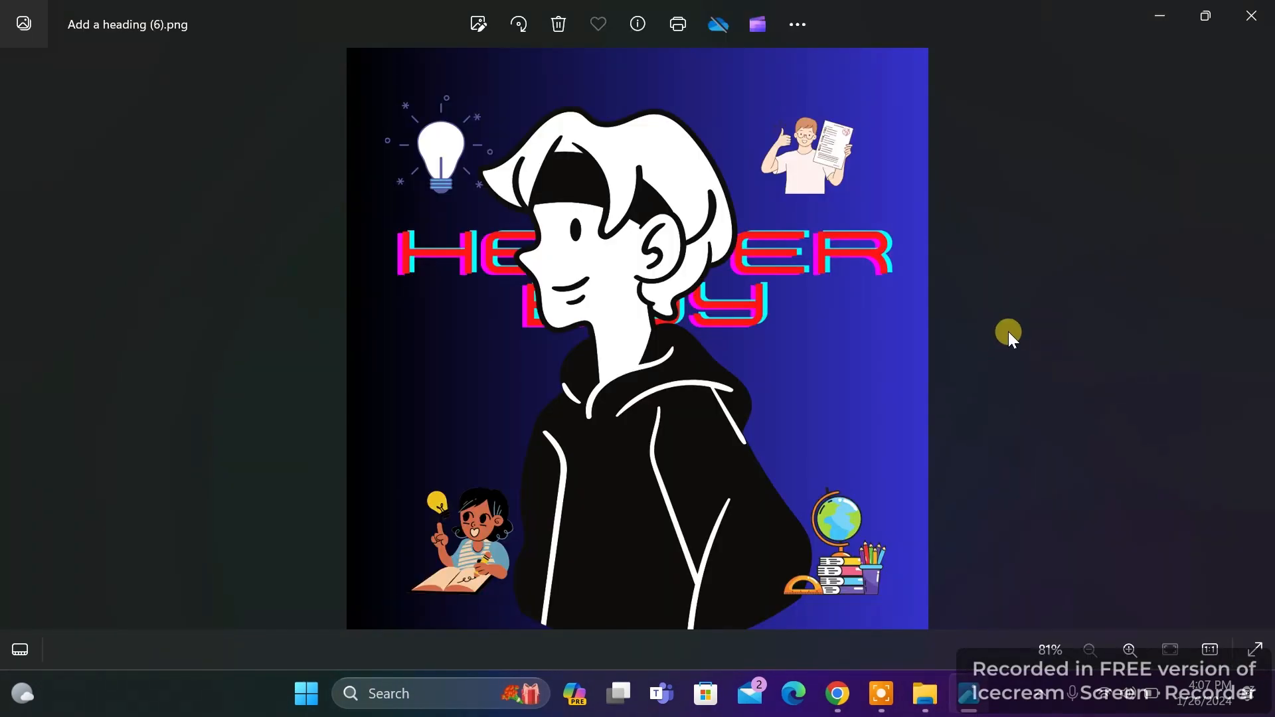
click(618, 693)
click(830, 452)
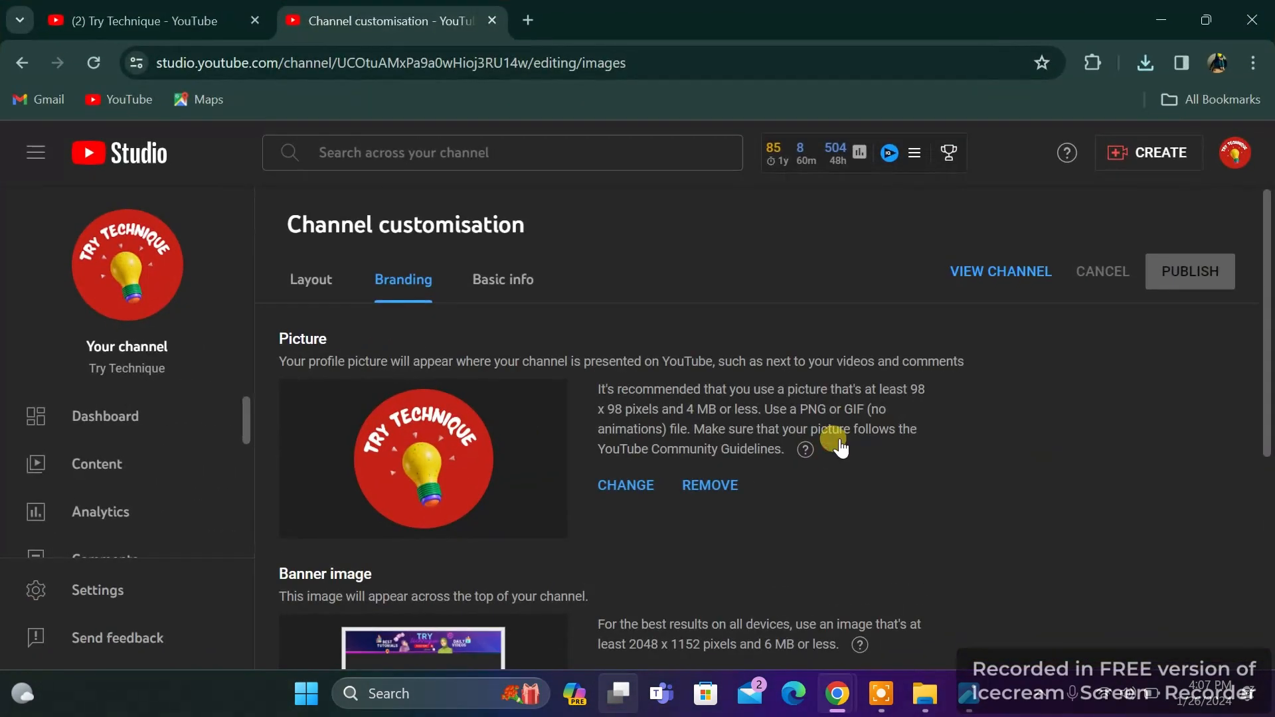
click(626, 486)
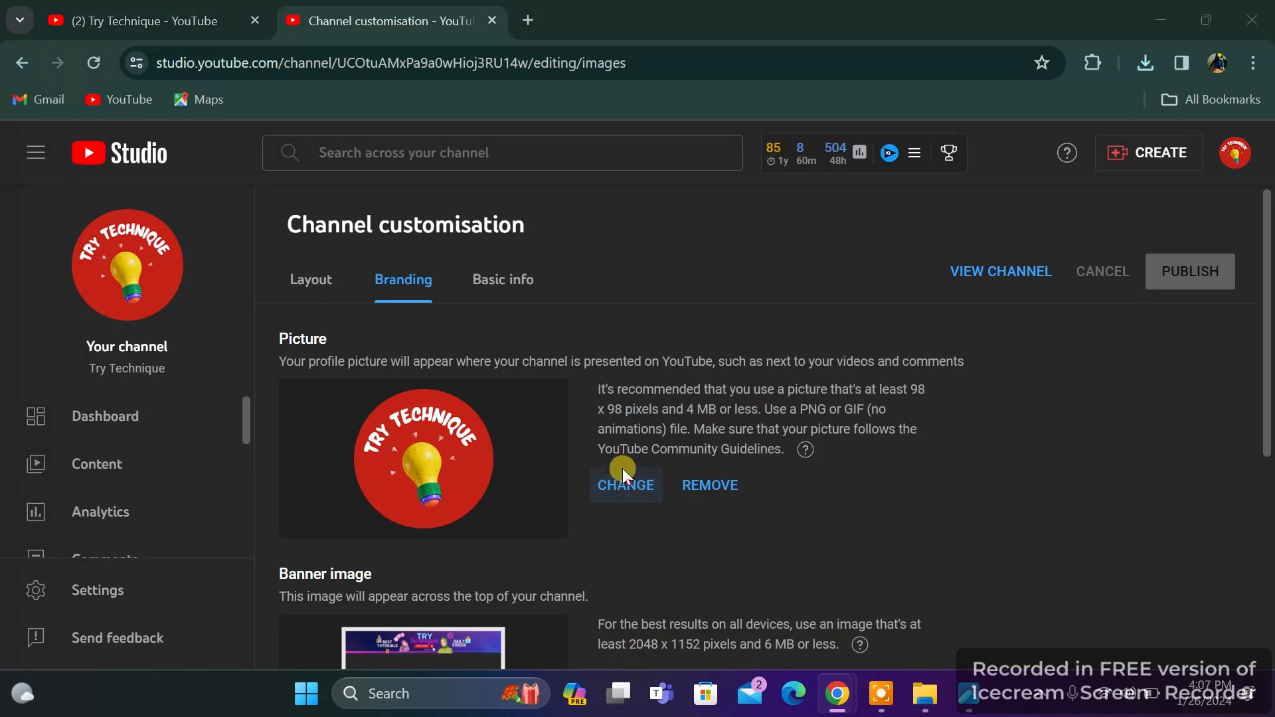
click(282, 211)
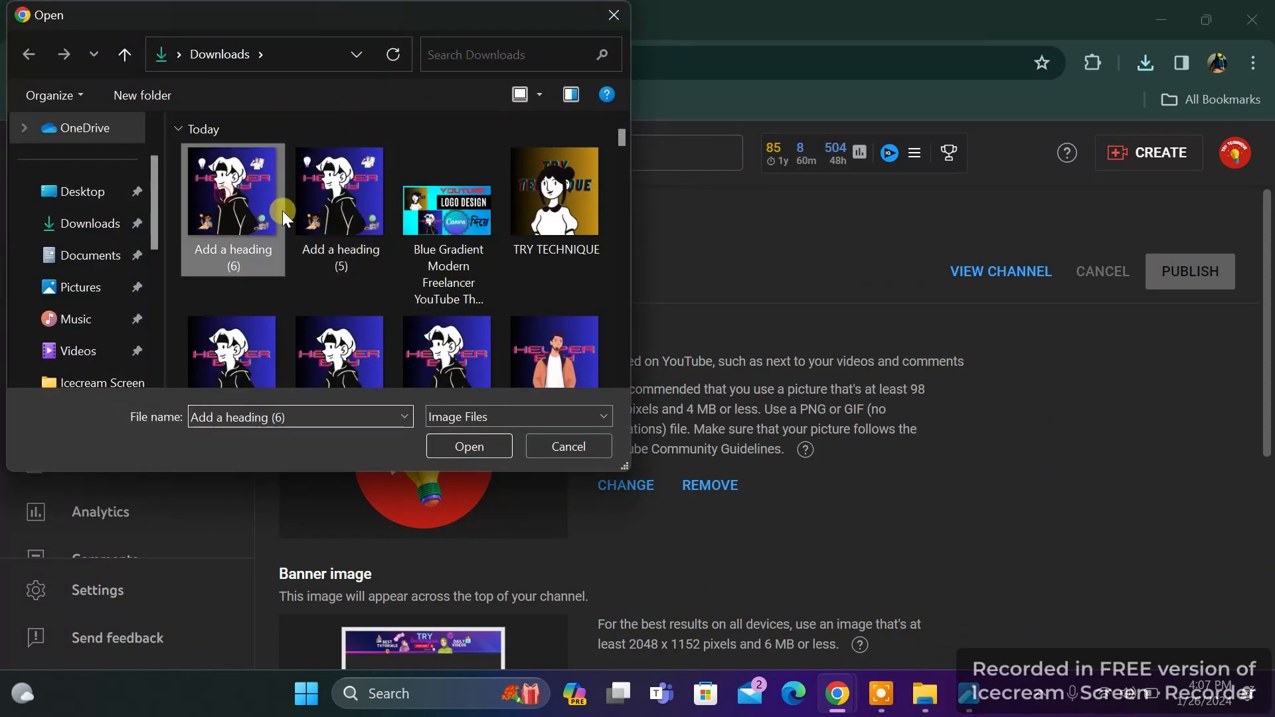
click(469, 446)
Check the circular crop over the whole logo and accept it as the channel's profile picture
scroll(680, 400, down, 5)
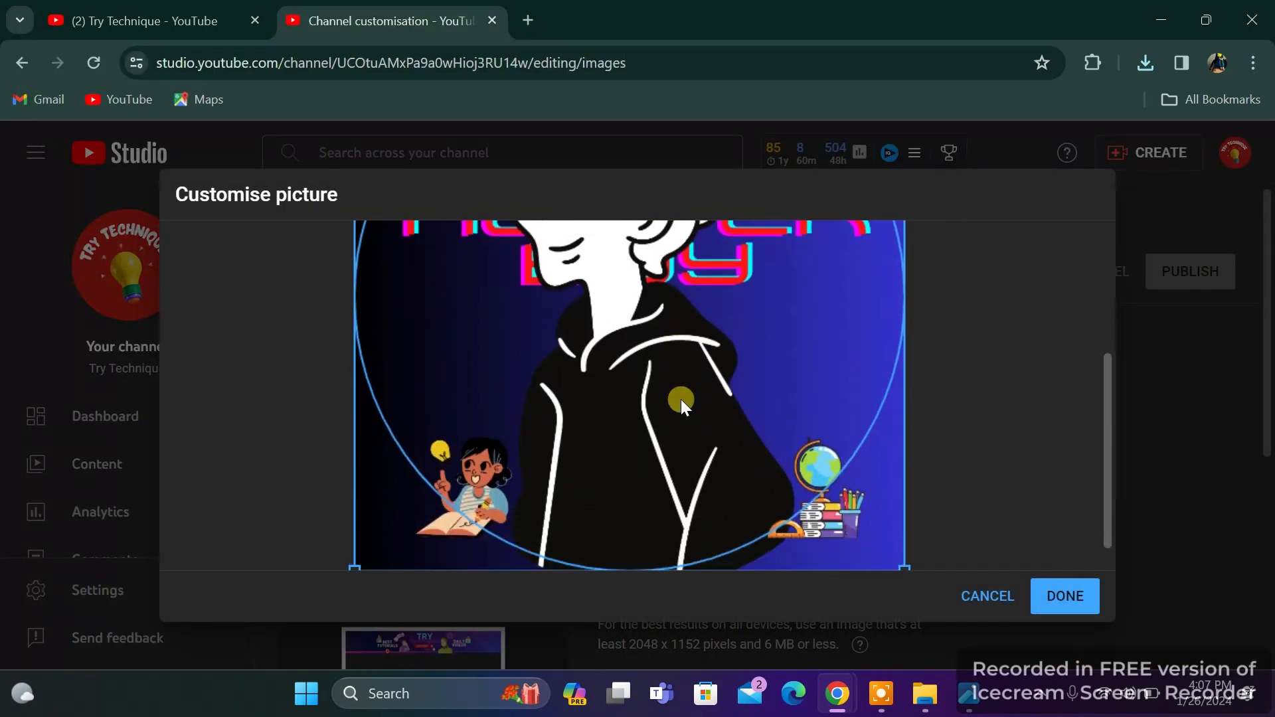
scroll(716, 417, up, 5)
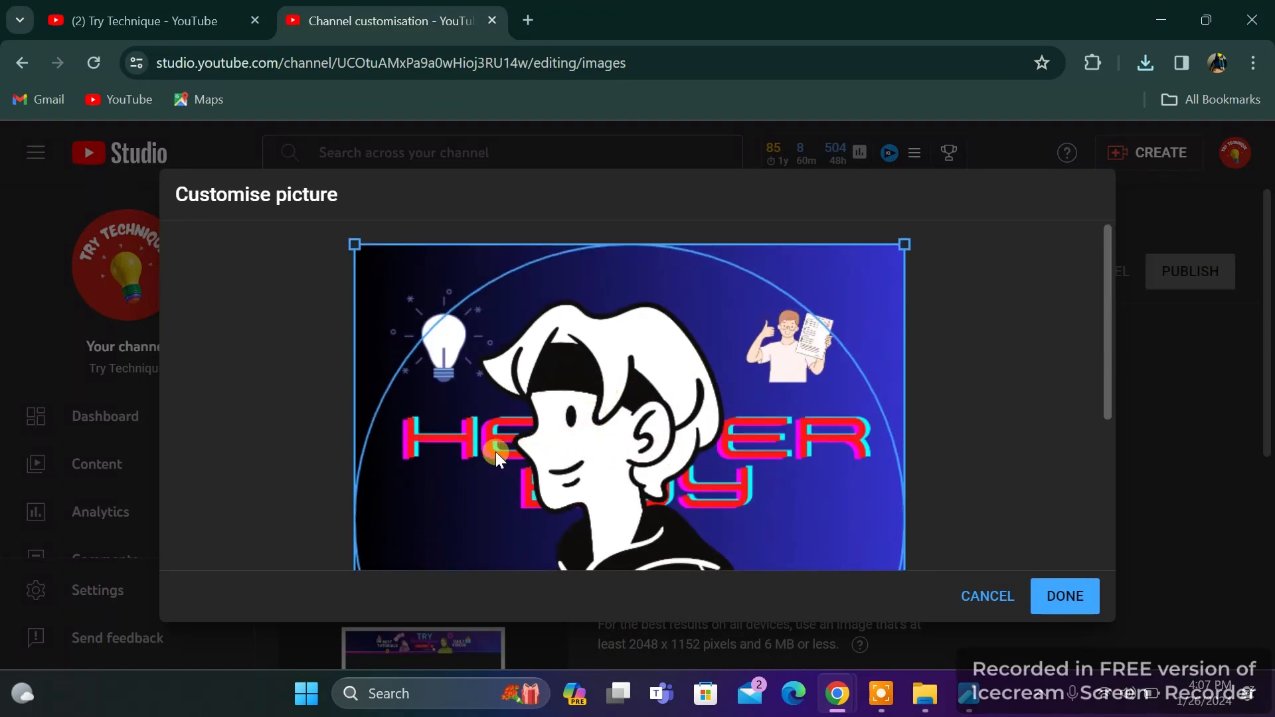
scroll(660, 403, down, 2)
scroll(660, 407, down, 1)
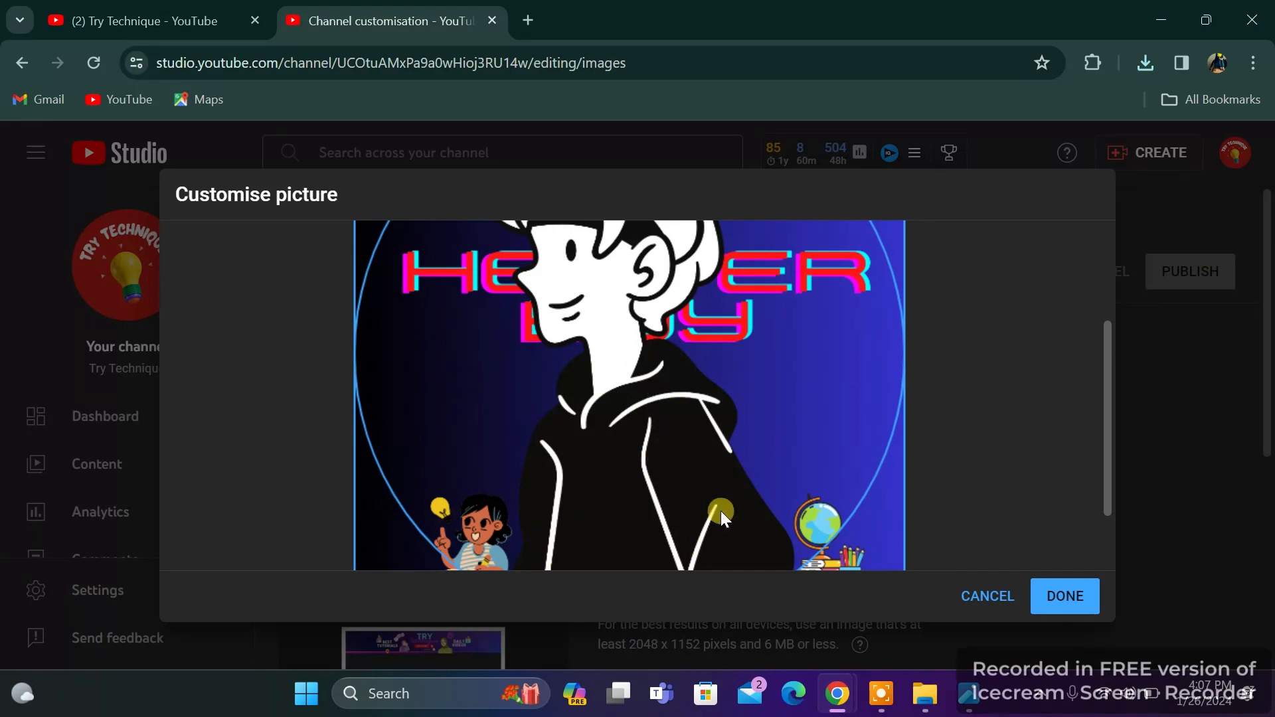
scroll(840, 437, up, 3)
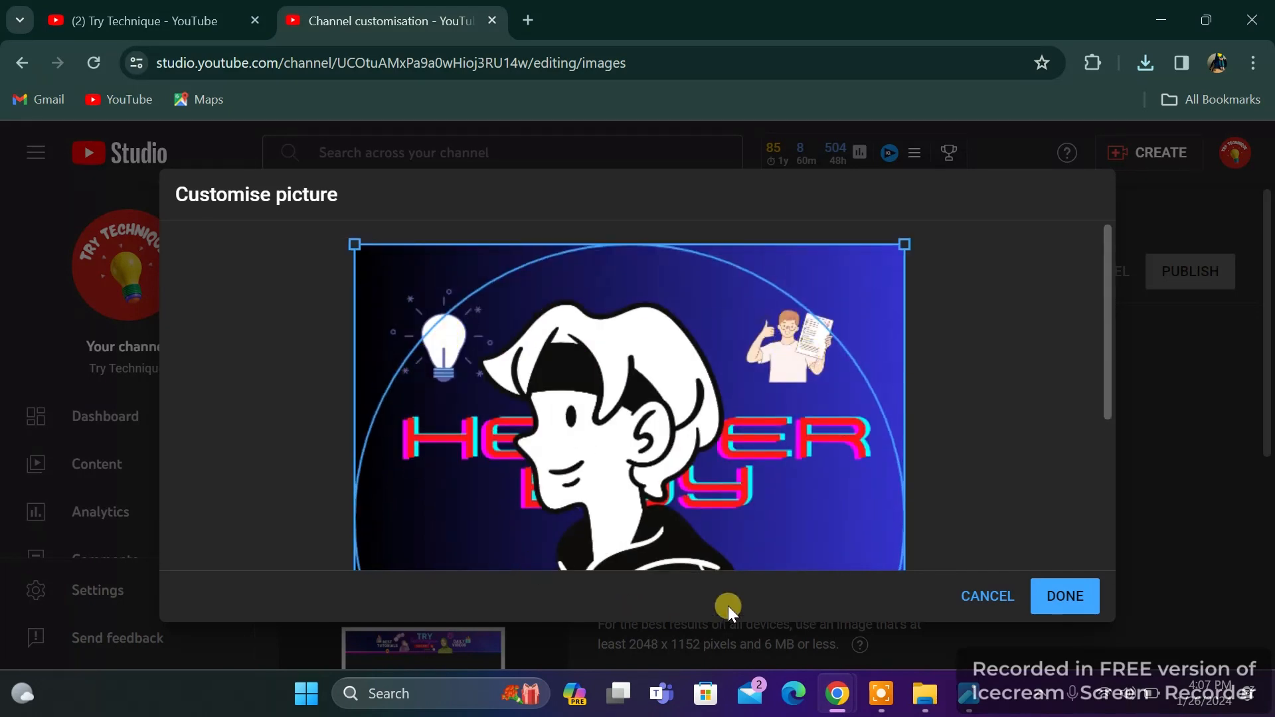
scroll(621, 342, down, 2)
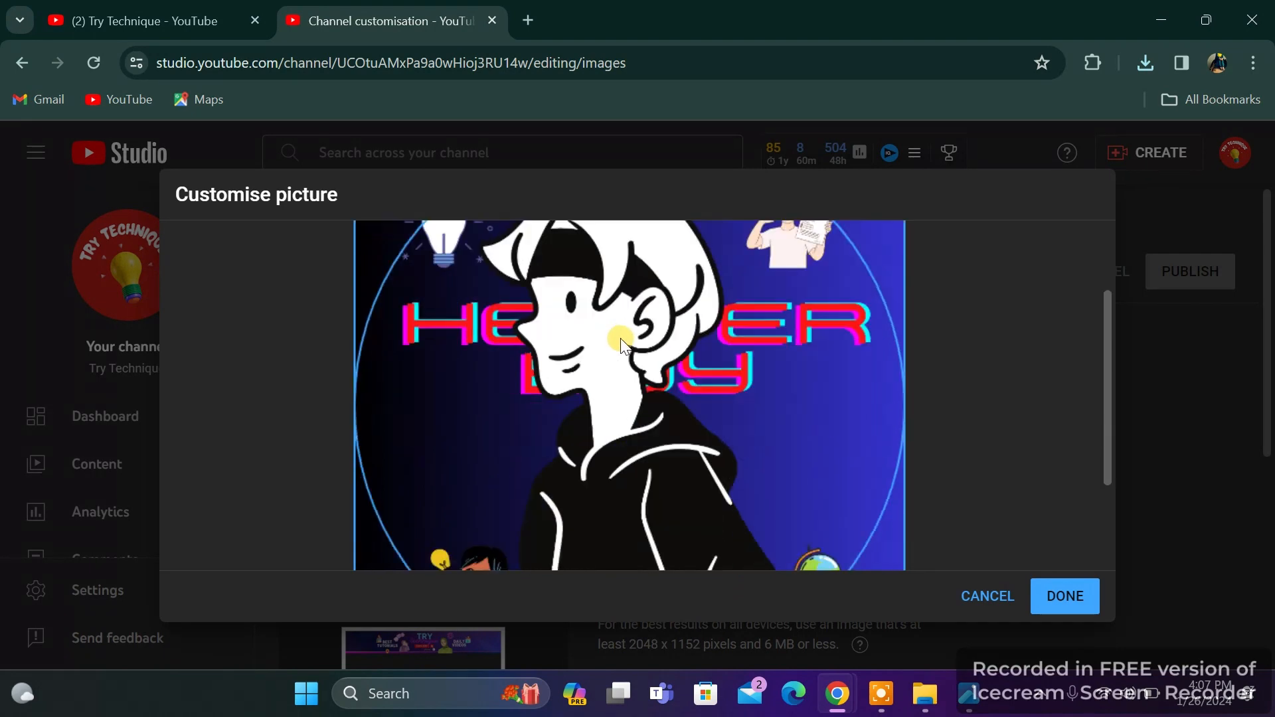
scroll(620, 342, down, 1)
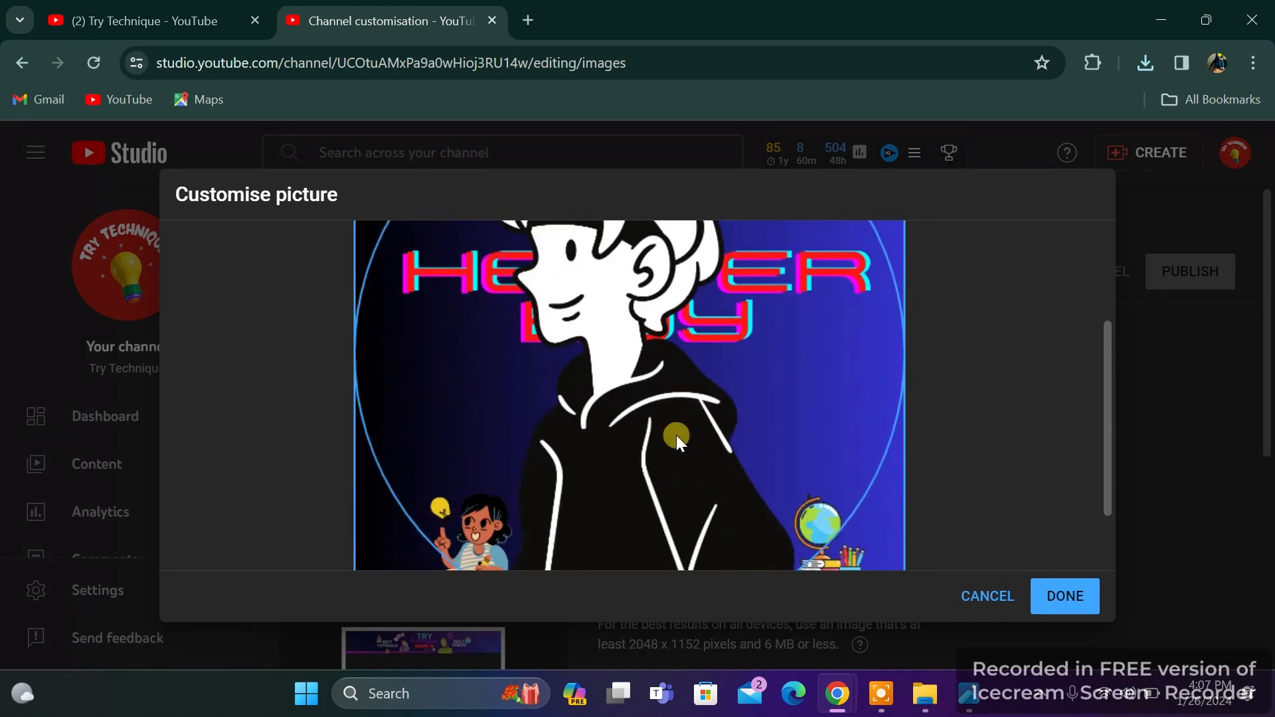
click(1064, 593)
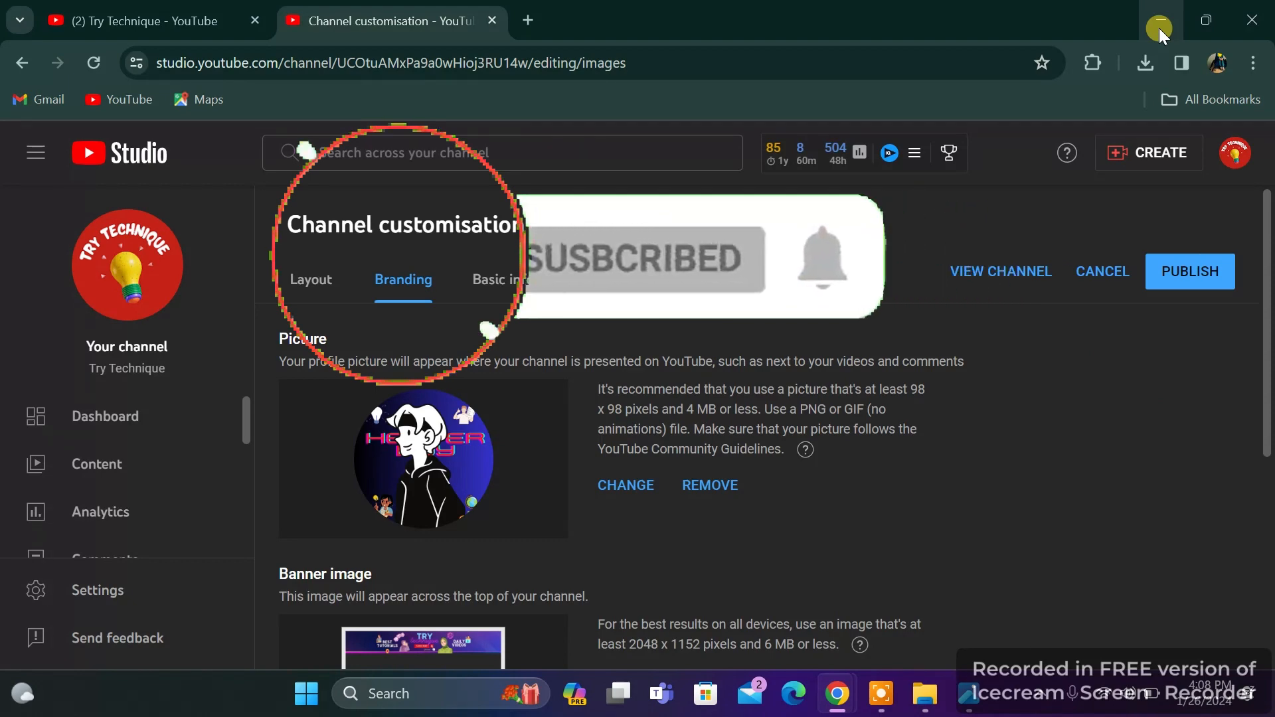
mouse_move(889, 680)
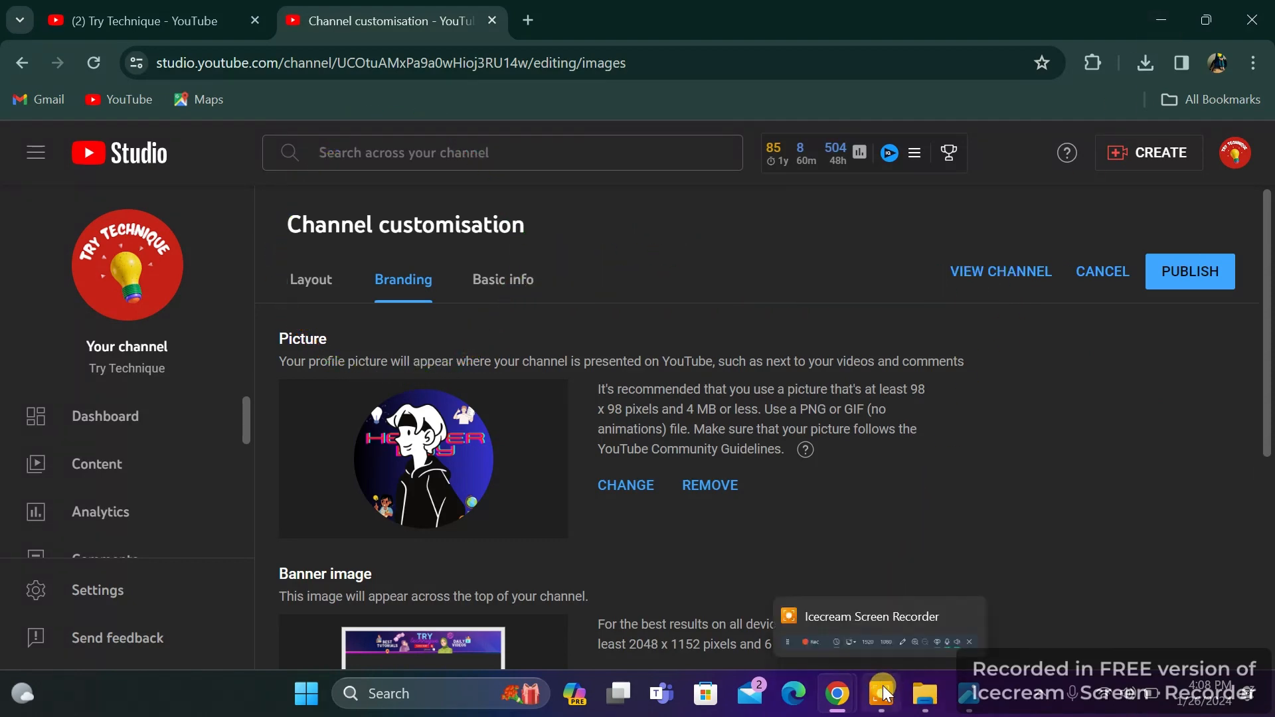